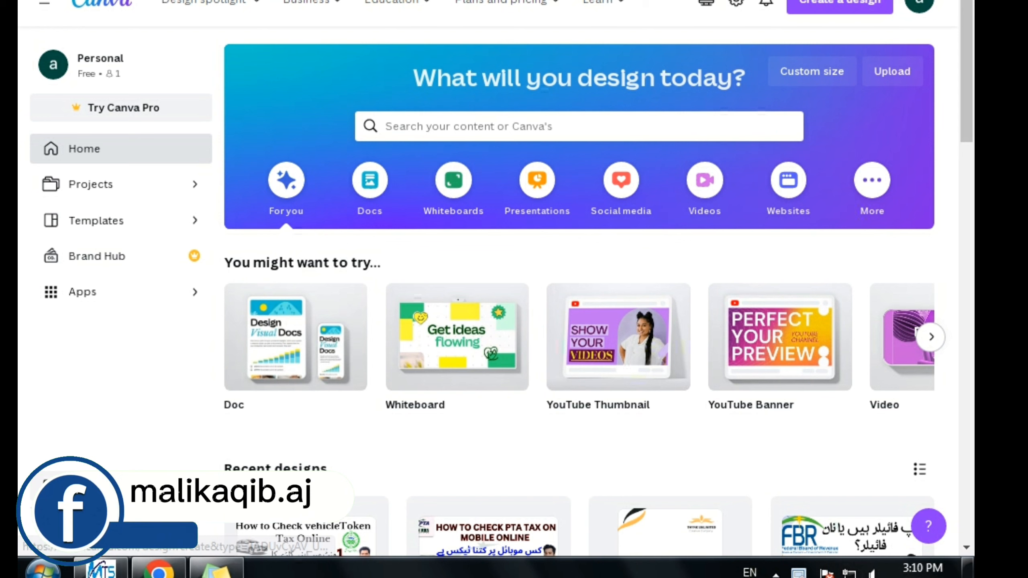
Create a new blank YouTube Thumbnail design at 1280 × 720 px.
{"action": "scroll", "coordinate": [559, 284], "scroll_direction": "down", "scroll_amount": 5}
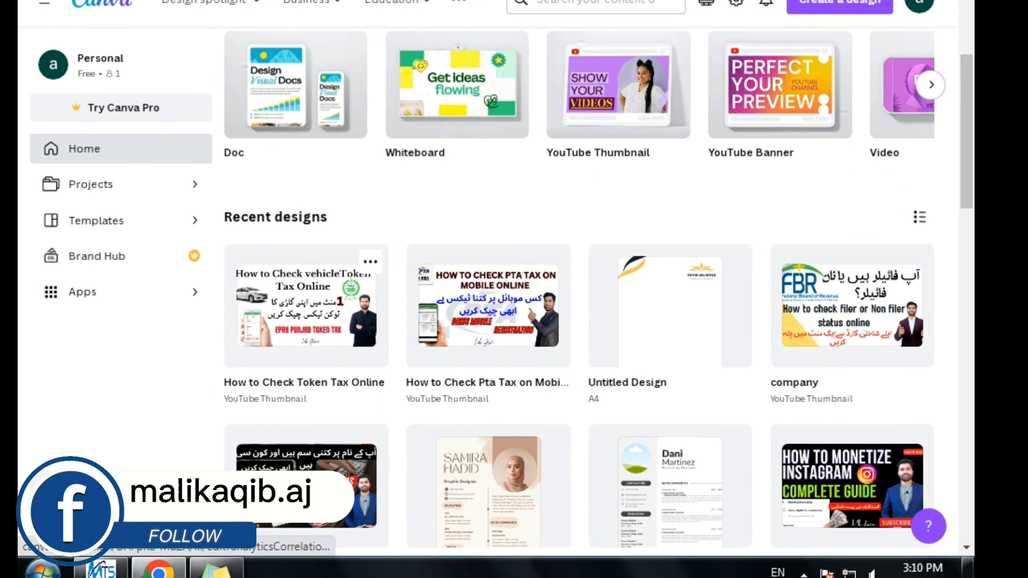
{"action": "scroll", "coordinate": [578, 284], "scroll_direction": "up", "scroll_amount": 4}
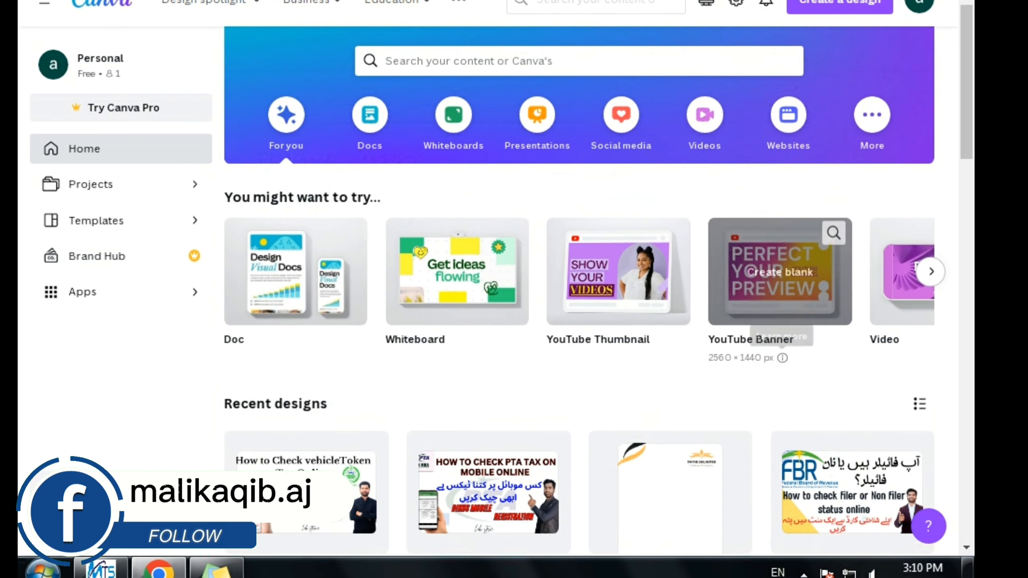
{"action": "scroll", "coordinate": [582, 211], "scroll_direction": "up", "scroll_amount": 2}
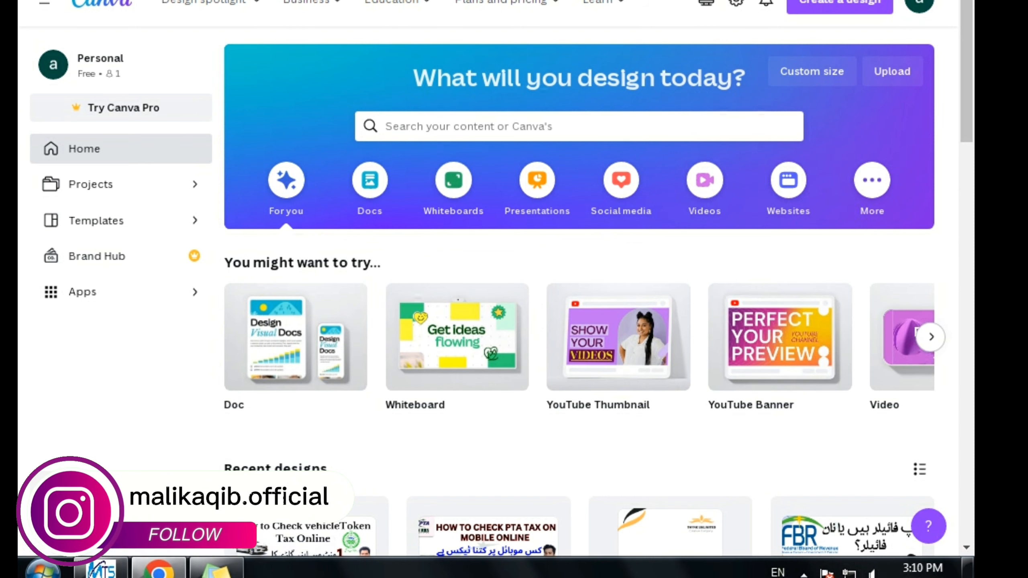
{"action": "left_click", "coordinate": [839, 4]}
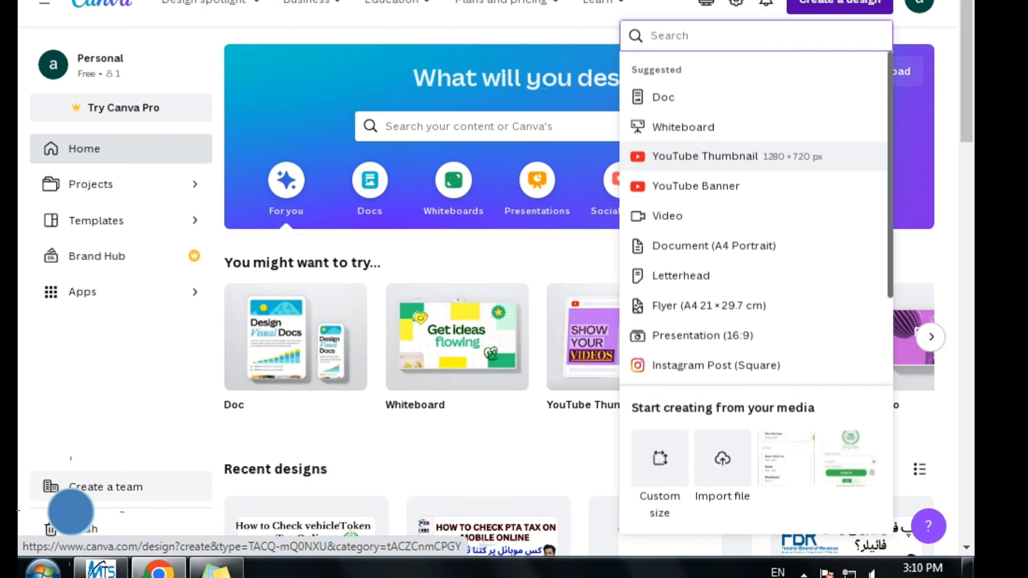
{"action": "left_click", "coordinate": [706, 156]}
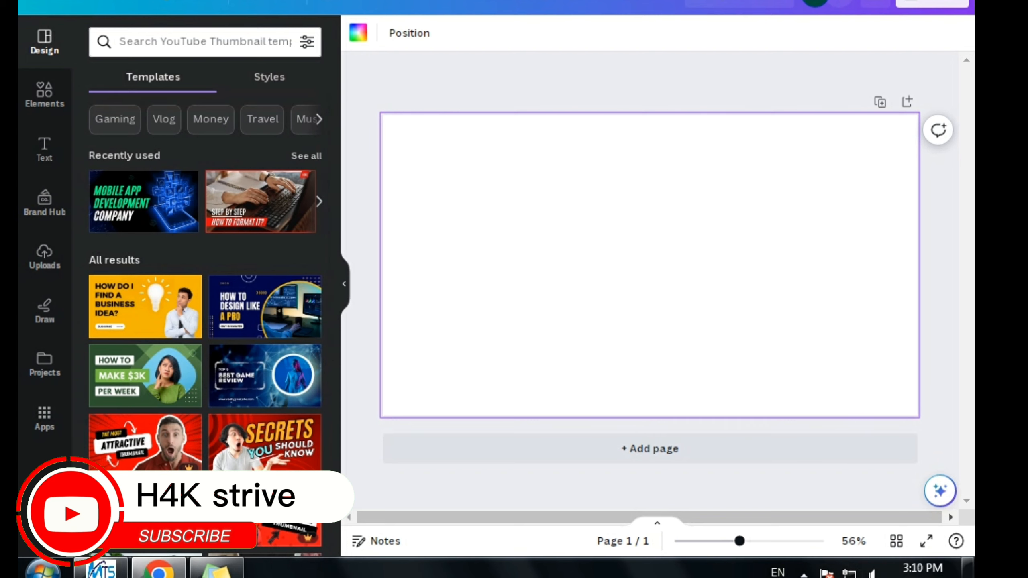
Browse the YouTube Thumbnail templates and apply the red "Passive Income Ideas" template to the blank page.
{"action": "scroll", "coordinate": [204, 325], "scroll_direction": "down", "scroll_amount": 5}
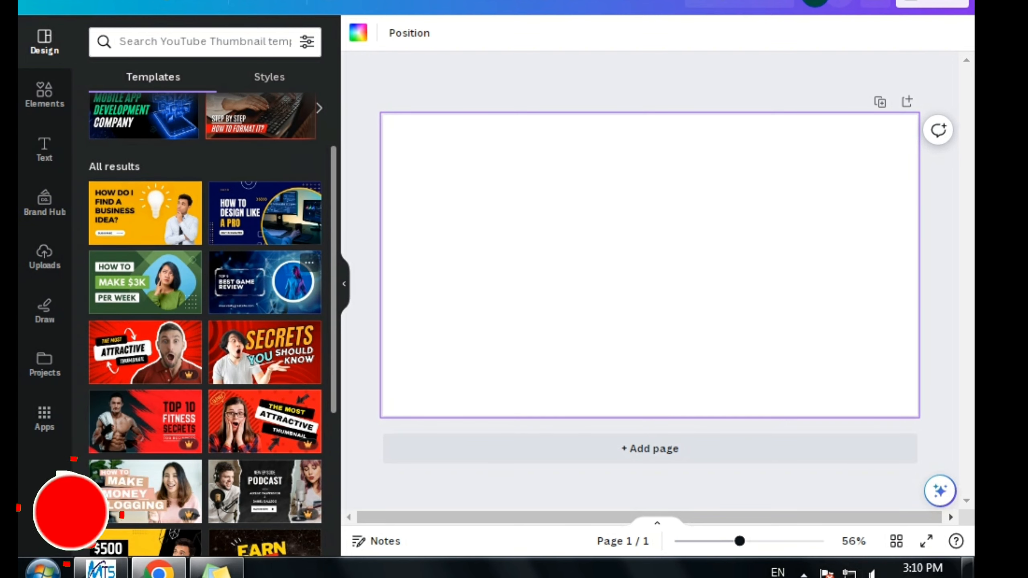
{"action": "scroll", "coordinate": [205, 324], "scroll_direction": "down", "scroll_amount": 3}
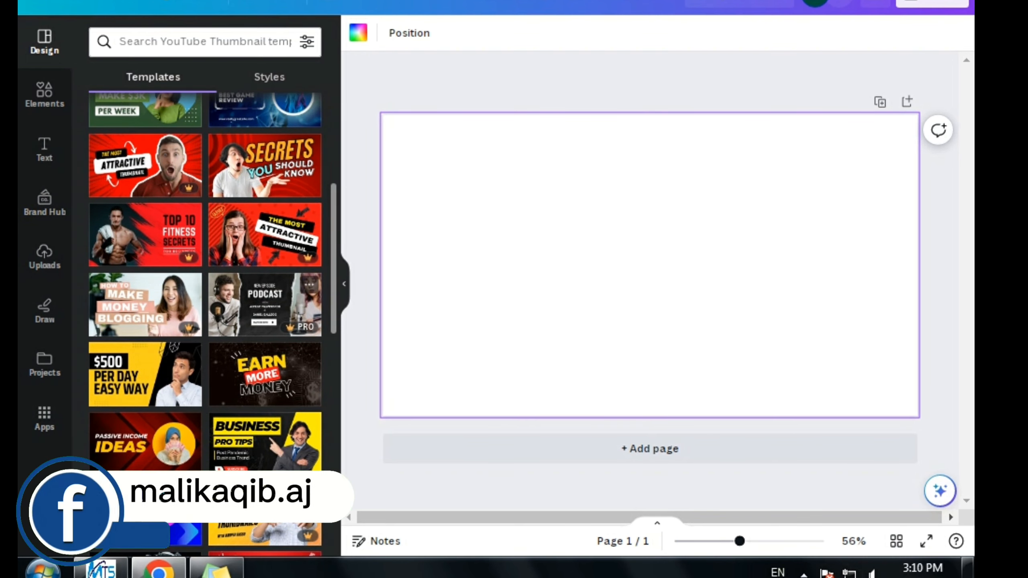
{"action": "scroll", "coordinate": [205, 324], "scroll_direction": "down", "scroll_amount": 3}
{"action": "scroll", "coordinate": [264, 284], "scroll_direction": "up", "scroll_amount": 3}
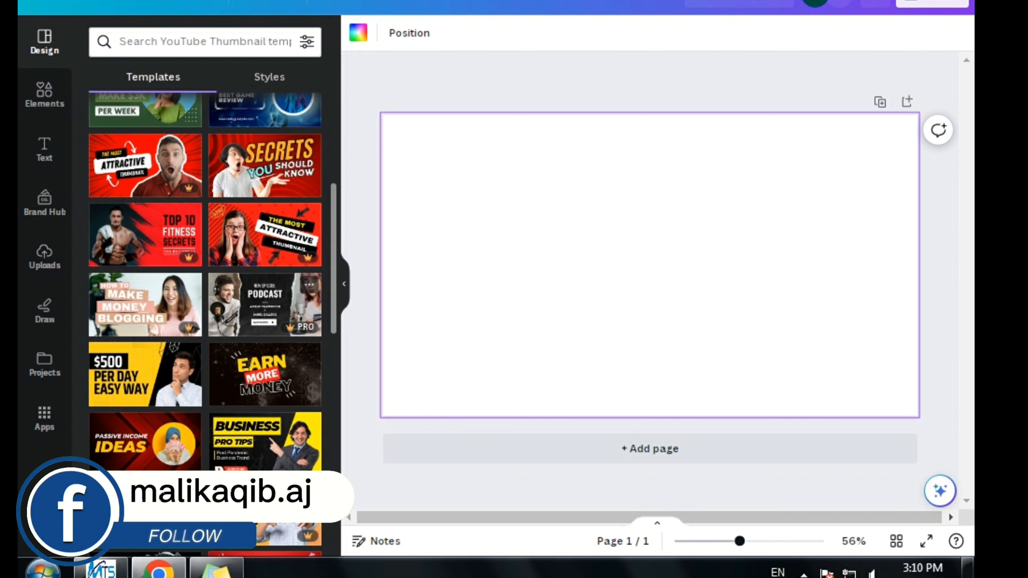
{"action": "scroll", "coordinate": [284, 316], "scroll_direction": "up", "scroll_amount": 3}
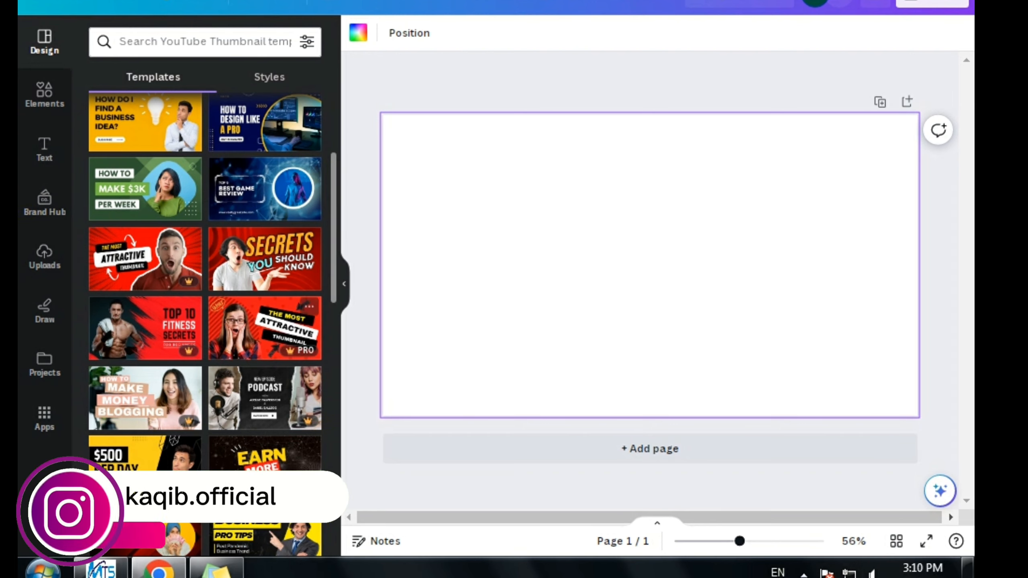
{"action": "scroll", "coordinate": [145, 352], "scroll_direction": "up", "scroll_amount": 3}
{"action": "scroll", "coordinate": [162, 332], "scroll_direction": "up", "scroll_amount": 3}
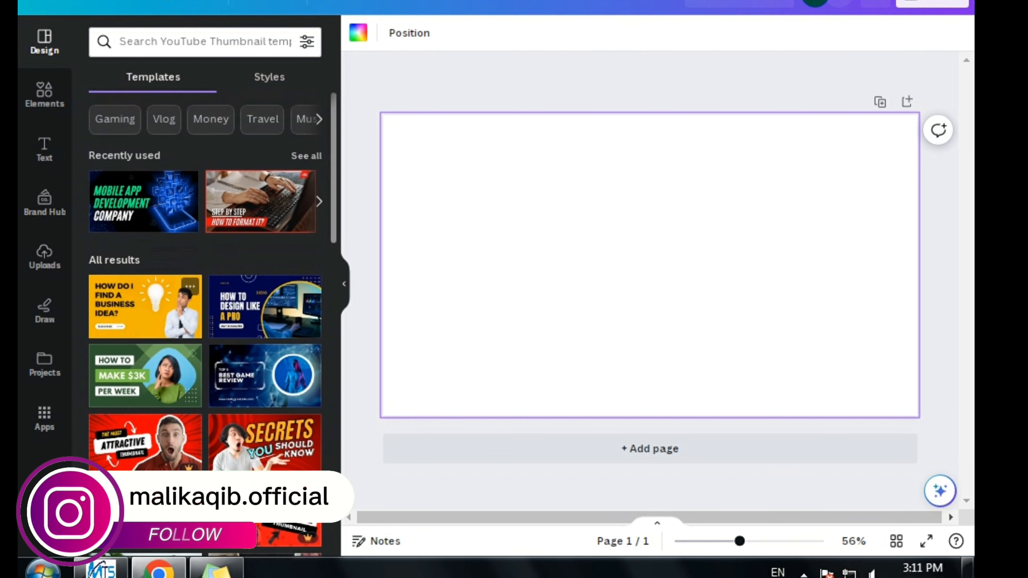
{"action": "scroll", "coordinate": [205, 283], "scroll_direction": "down", "scroll_amount": 5}
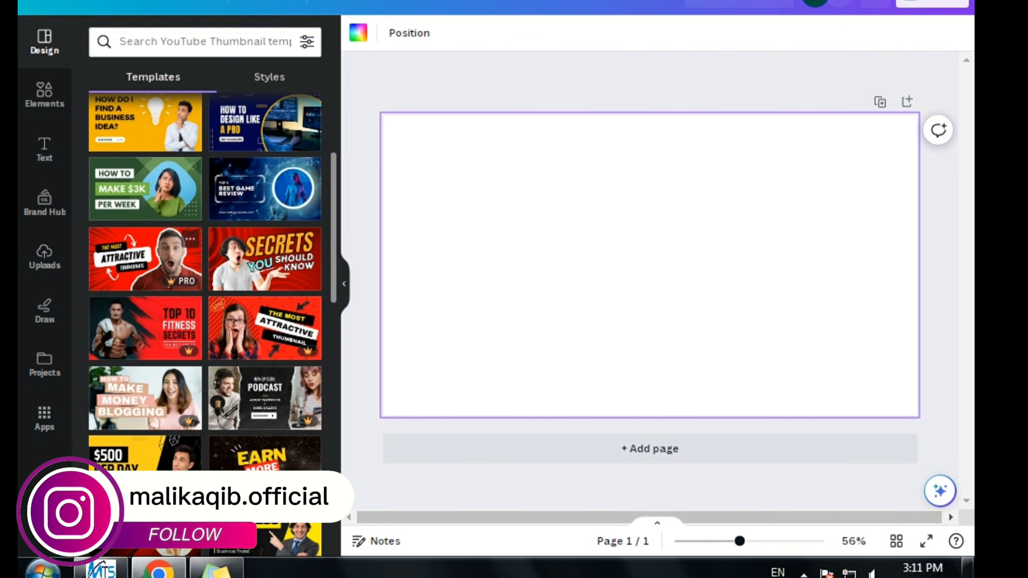
{"action": "scroll", "coordinate": [162, 251], "scroll_direction": "down", "scroll_amount": 3}
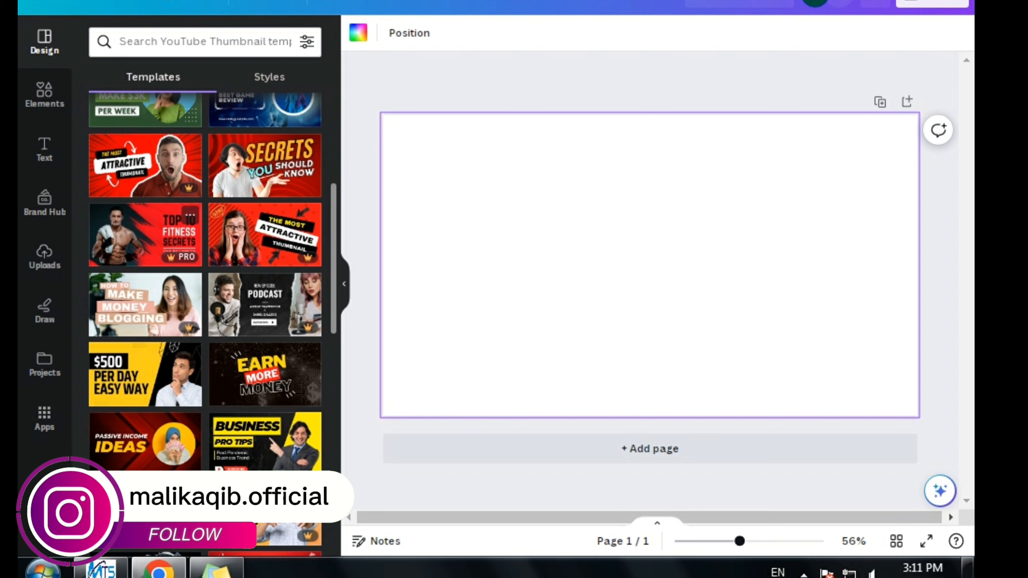
{"action": "scroll", "coordinate": [162, 227], "scroll_direction": "down", "scroll_amount": 3}
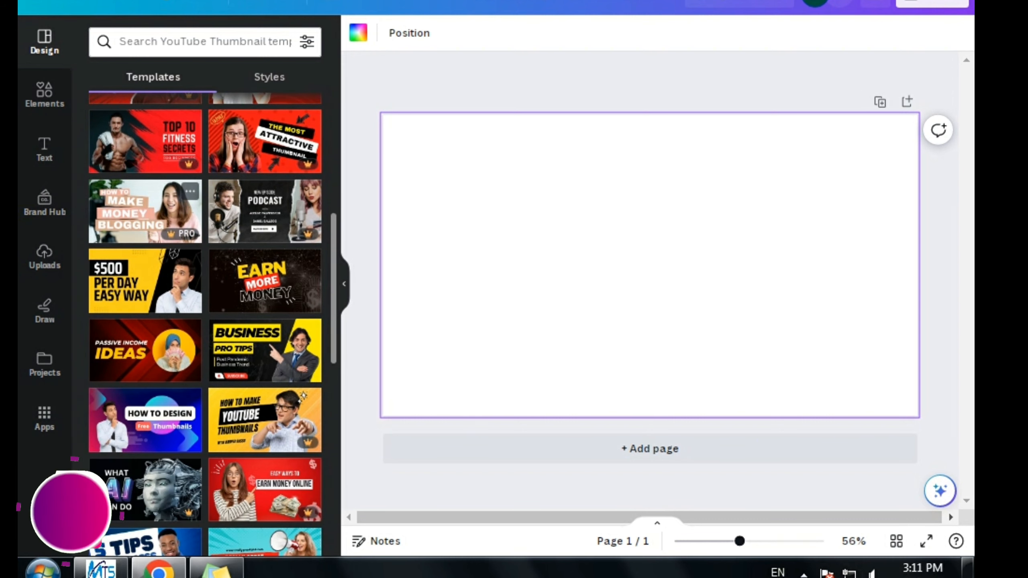
{"action": "scroll", "coordinate": [162, 227], "scroll_direction": "up", "scroll_amount": 12}
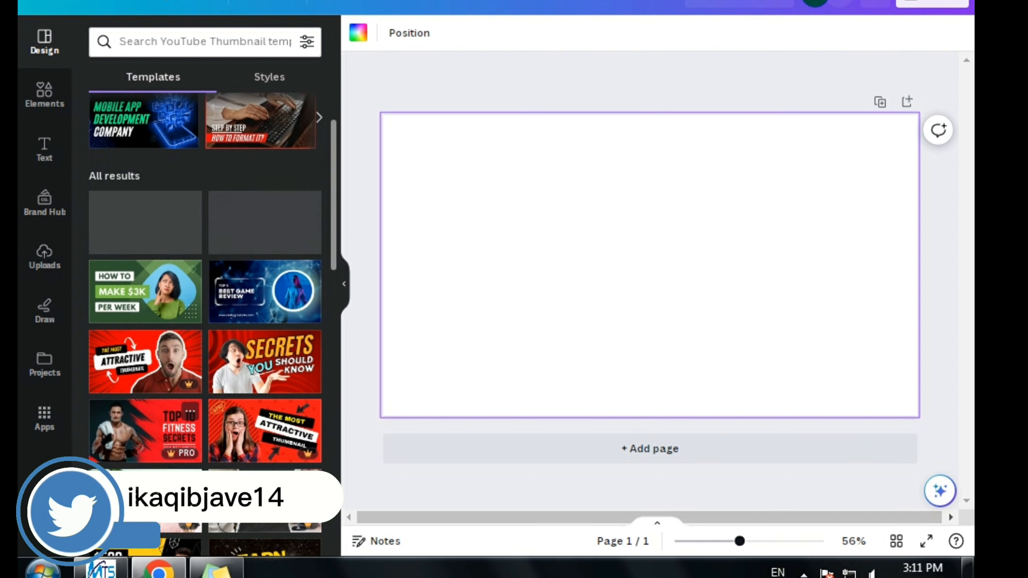
{"action": "scroll", "coordinate": [205, 284], "scroll_direction": "down", "scroll_amount": 10}
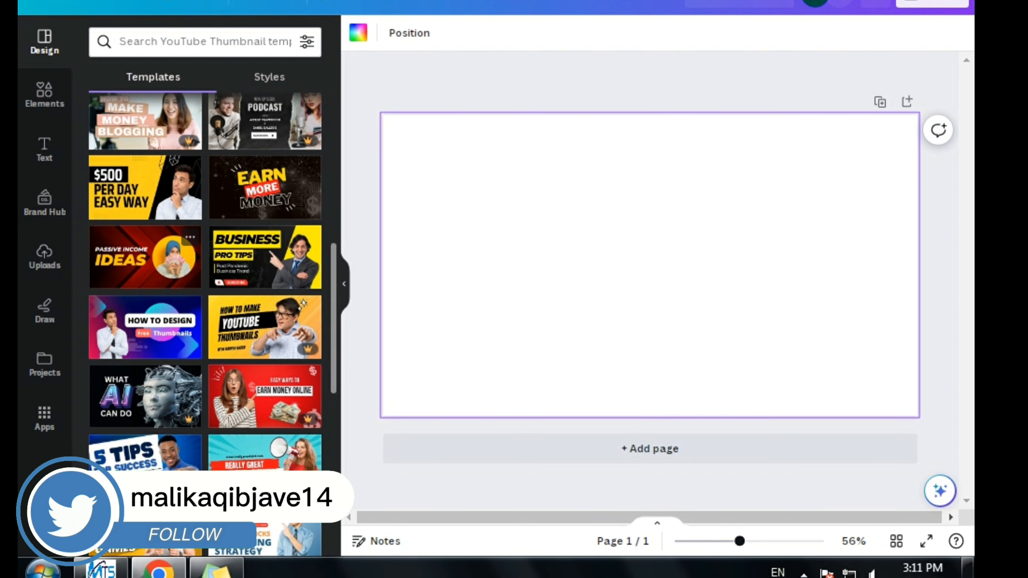
{"action": "left_click", "coordinate": [145, 257]}
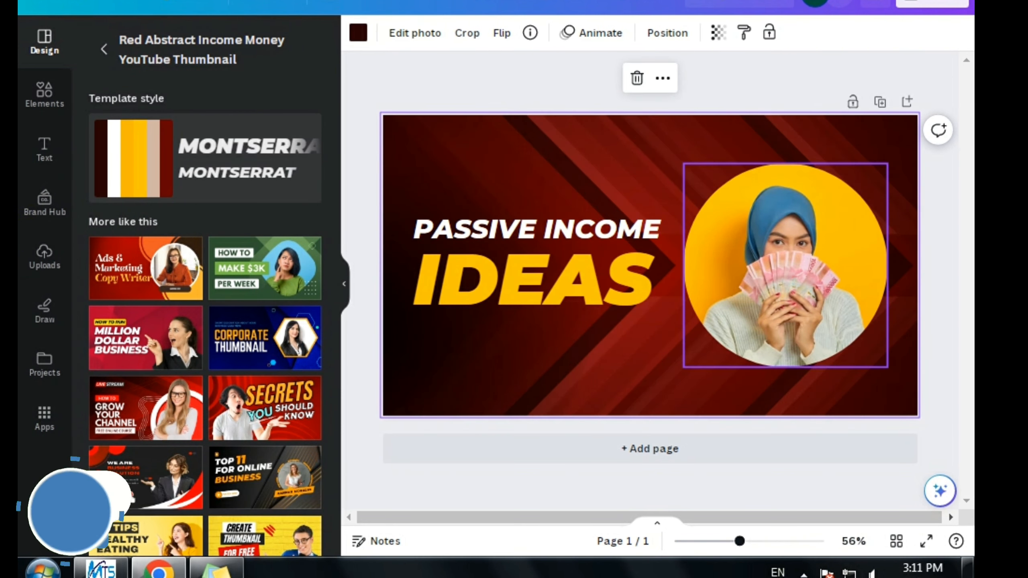
Delete the circular photo and the "PASSIVE INCOME" and "IDEAS" texts, leaving only the red arrow background.
{"action": "left_click", "coordinate": [785, 265]}
{"action": "key", "text": "Delete"}
{"action": "key", "text": "Delete"}
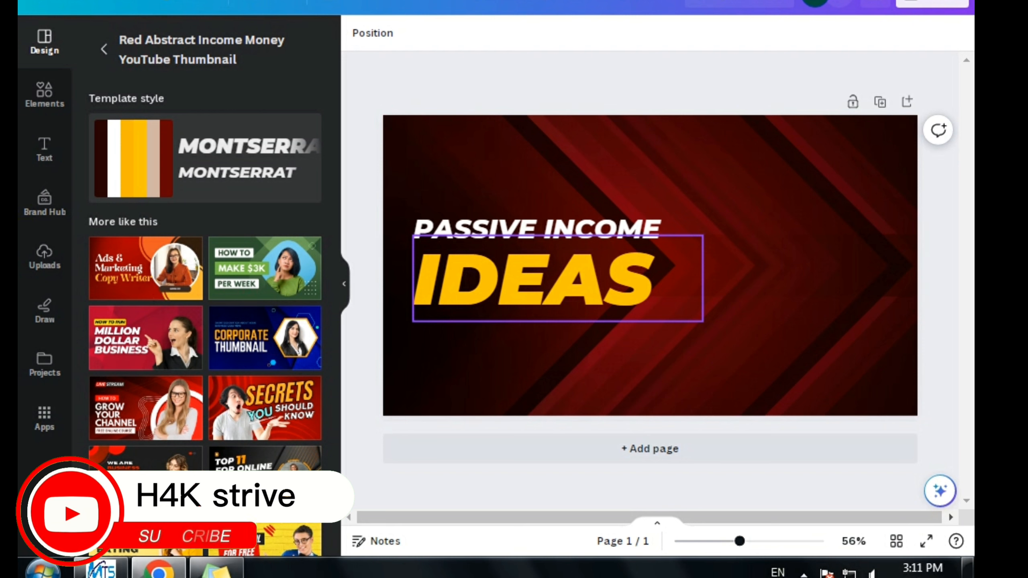
{"action": "left_click_drag", "start_coordinate": [542, 279], "coordinate": [640, 298]}
{"action": "left_click", "coordinate": [537, 229]}
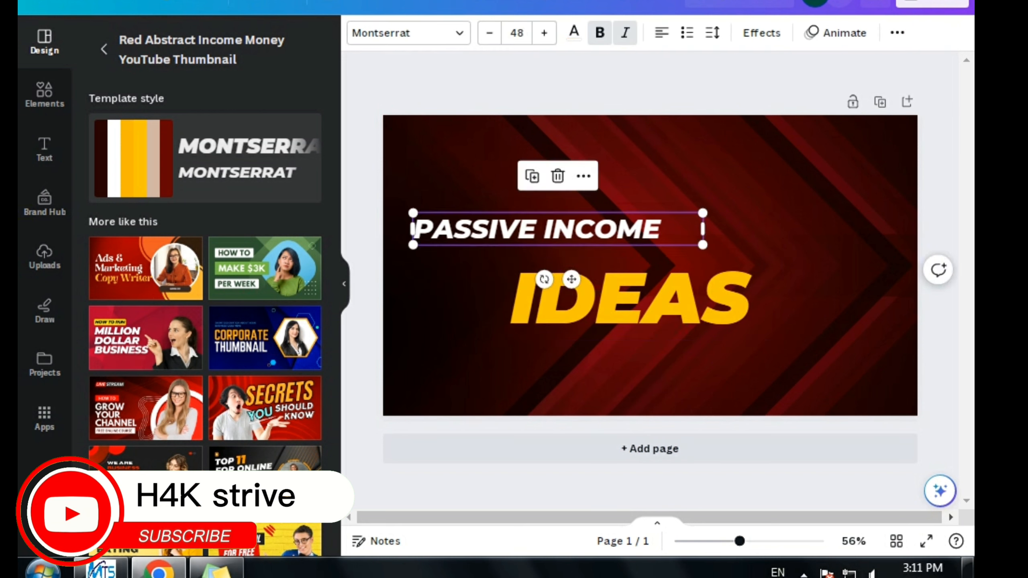
{"action": "key", "text": "Delete"}
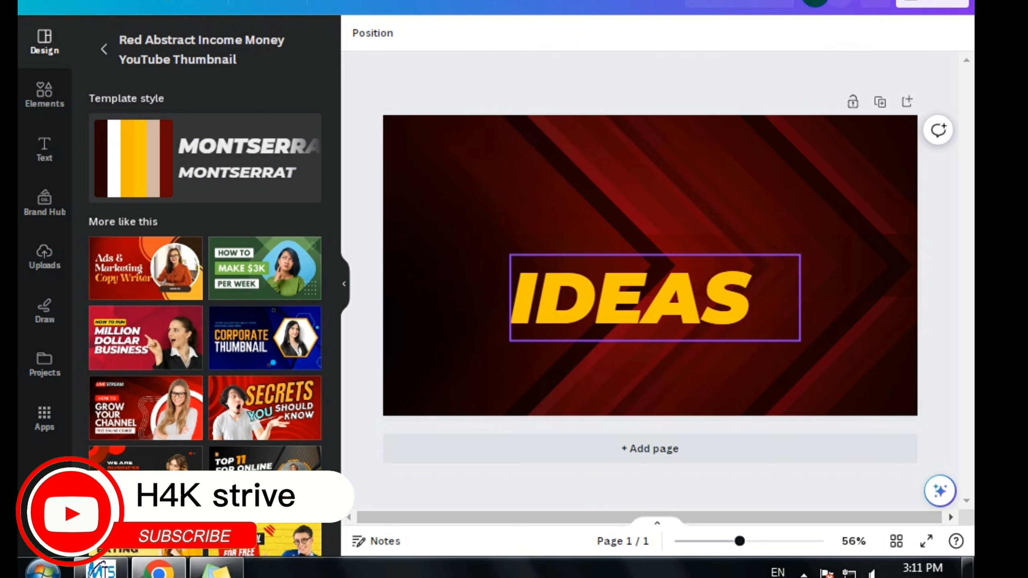
{"action": "left_click", "coordinate": [632, 298]}
{"action": "key", "text": "Delete"}
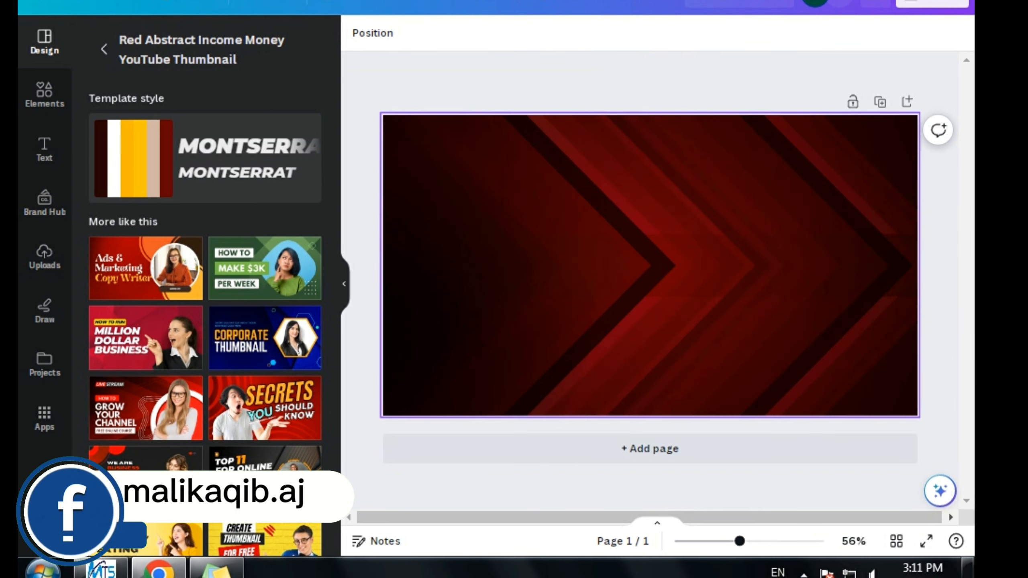
Add a default heading text box to the thumbnail.
{"action": "left_click", "coordinate": [45, 147]}
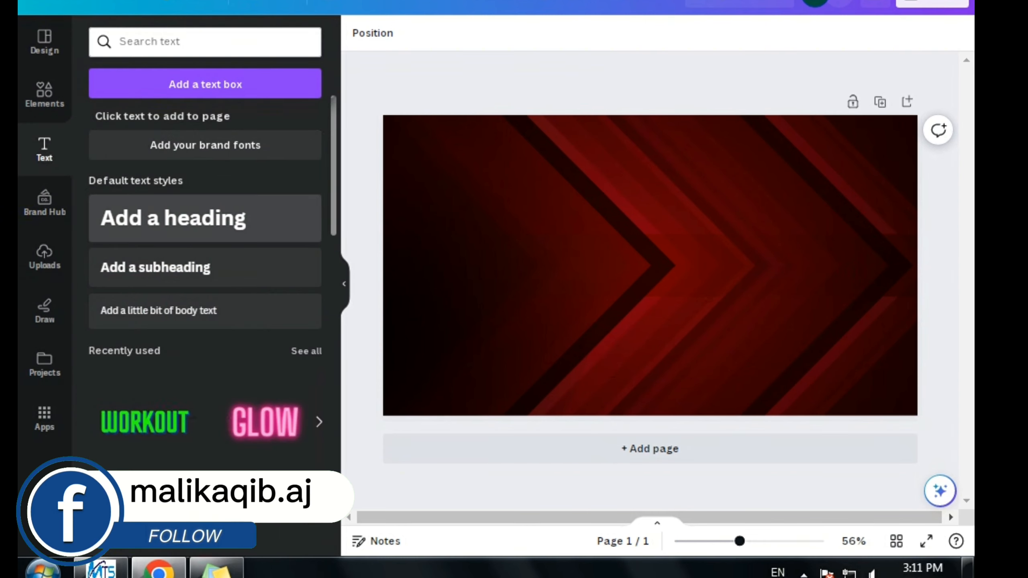
{"action": "left_click", "coordinate": [173, 218]}
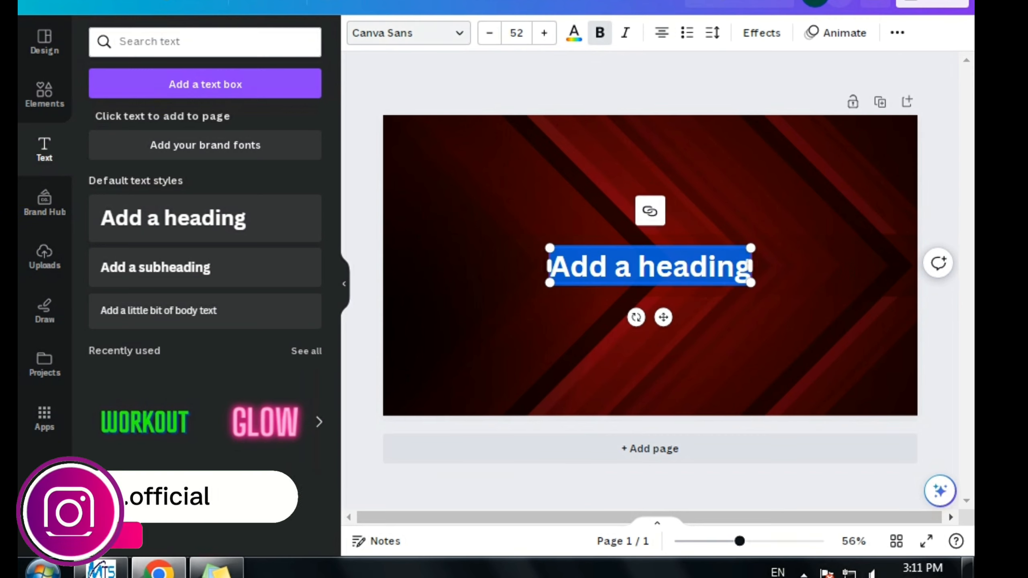
Search the available fonts for "URDU" for the heading, and clear the search.
{"action": "left_click", "coordinate": [408, 33]}
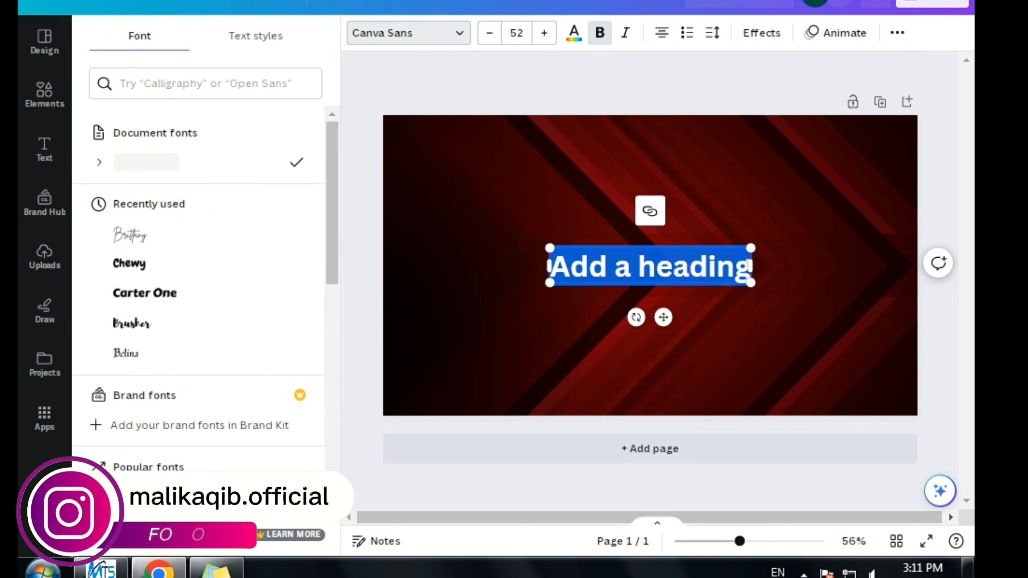
{"action": "left_click", "coordinate": [206, 83]}
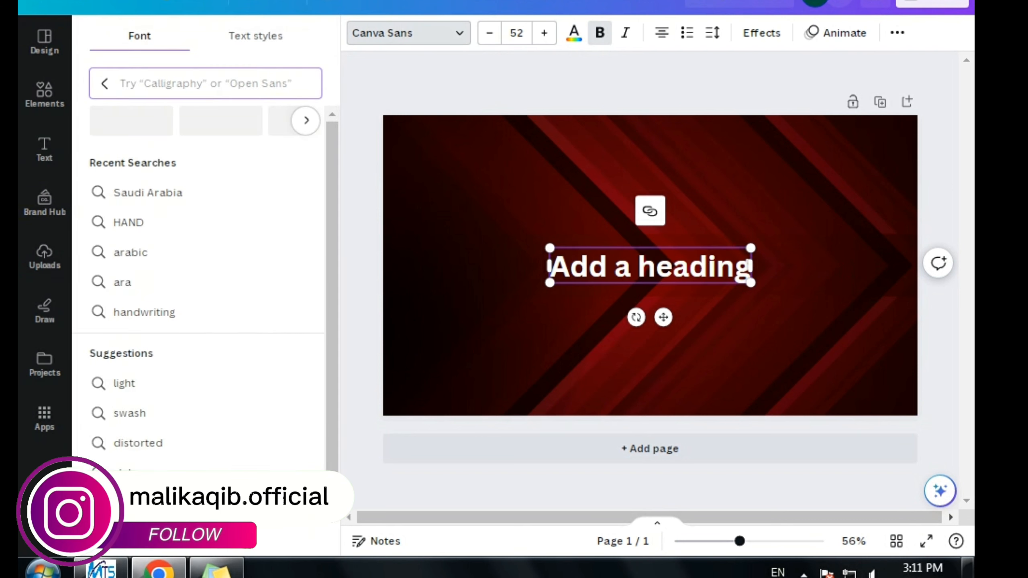
{"action": "type", "text": "URDU"}
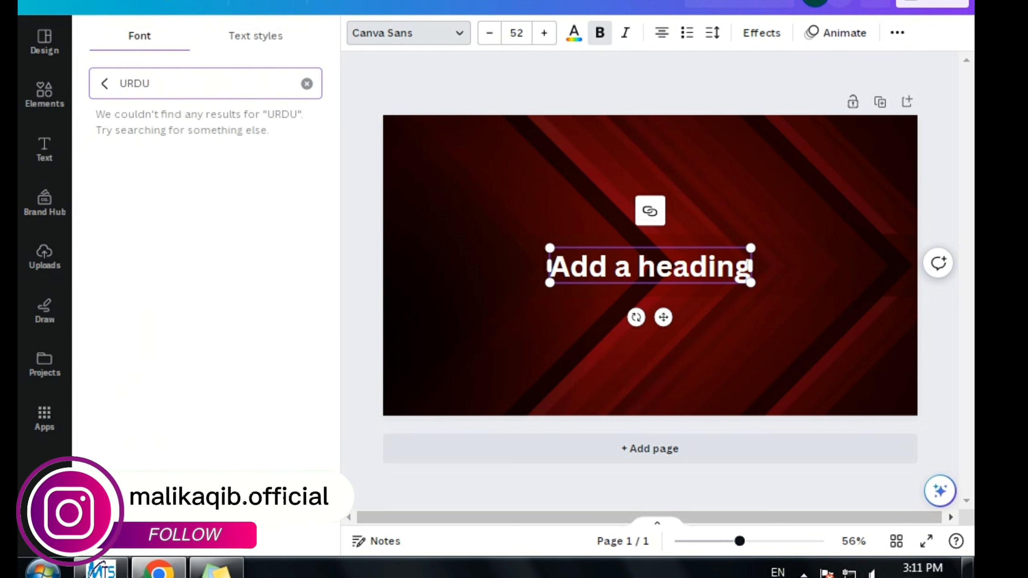
{"action": "left_click", "coordinate": [307, 83]}
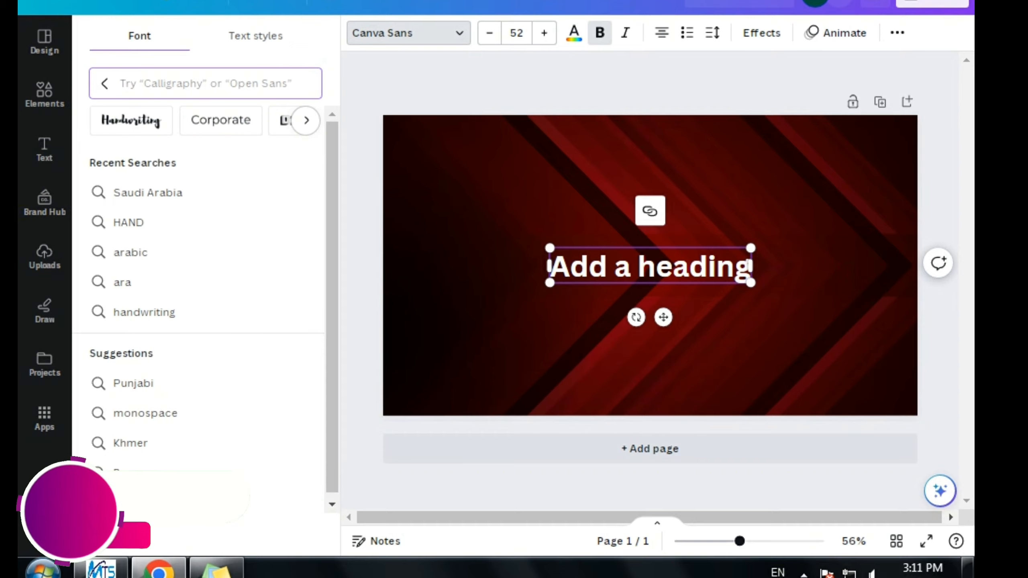
{"action": "key", "text": "Escape"}
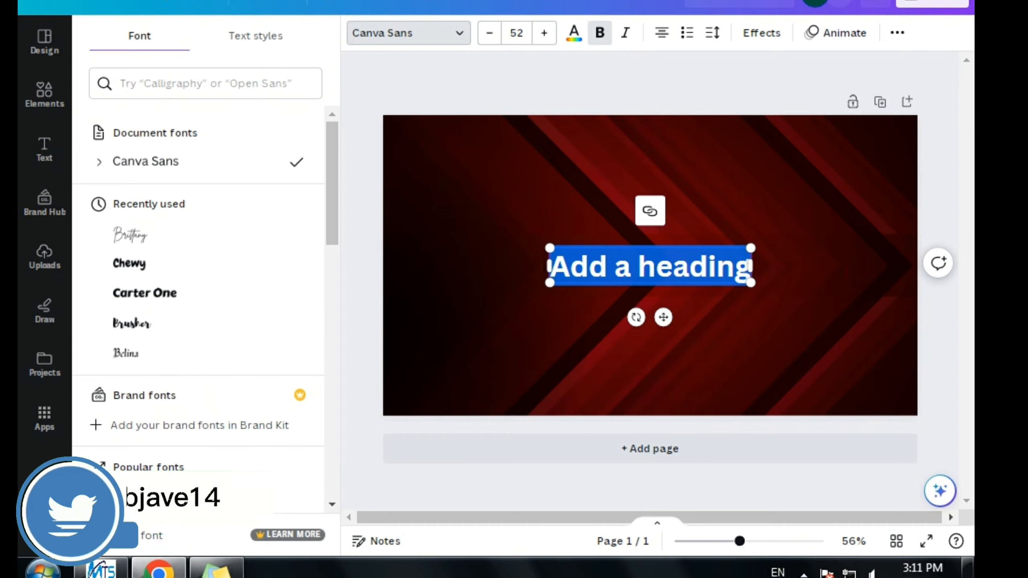
Move the heading slightly up and to the left of the page centre.
{"action": "left_click", "coordinate": [607, 344]}
{"action": "left_click", "coordinate": [650, 267]}
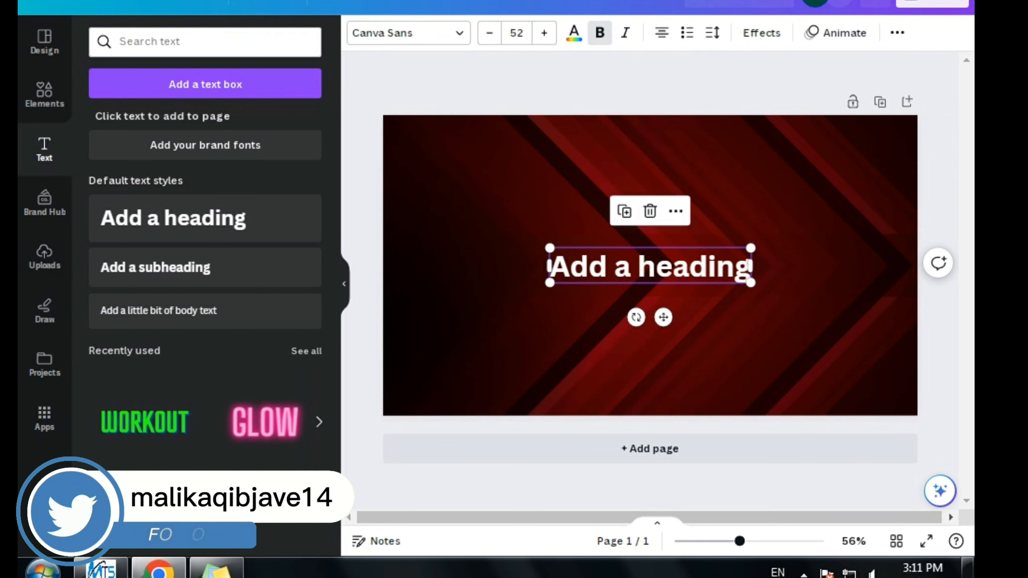
{"action": "left_click_drag", "start_coordinate": [650, 266], "coordinate": [623, 242]}
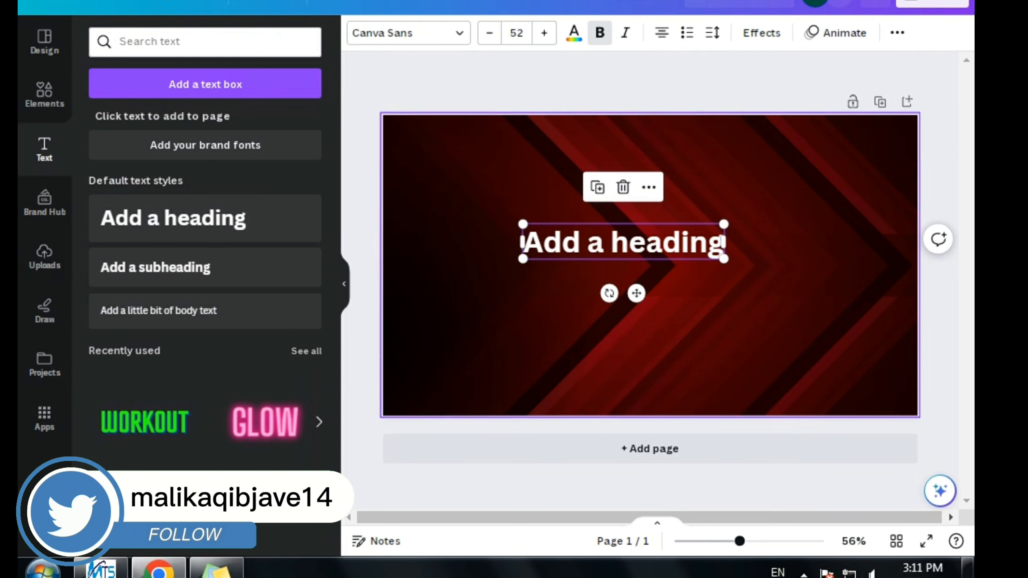
{"action": "double_click", "coordinate": [623, 242]}
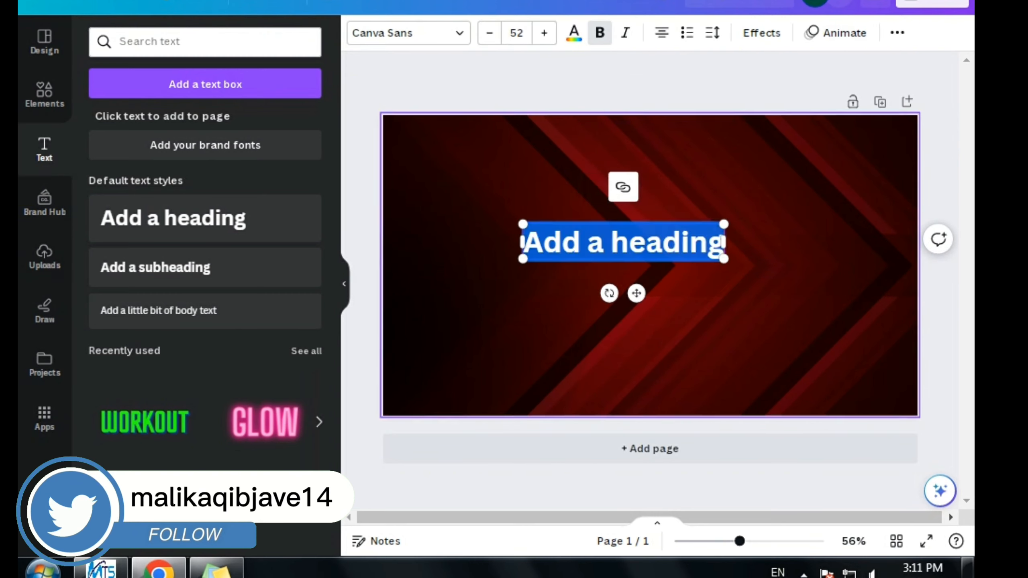
{"action": "left_click", "coordinate": [648, 324]}
{"action": "left_click", "coordinate": [623, 242]}
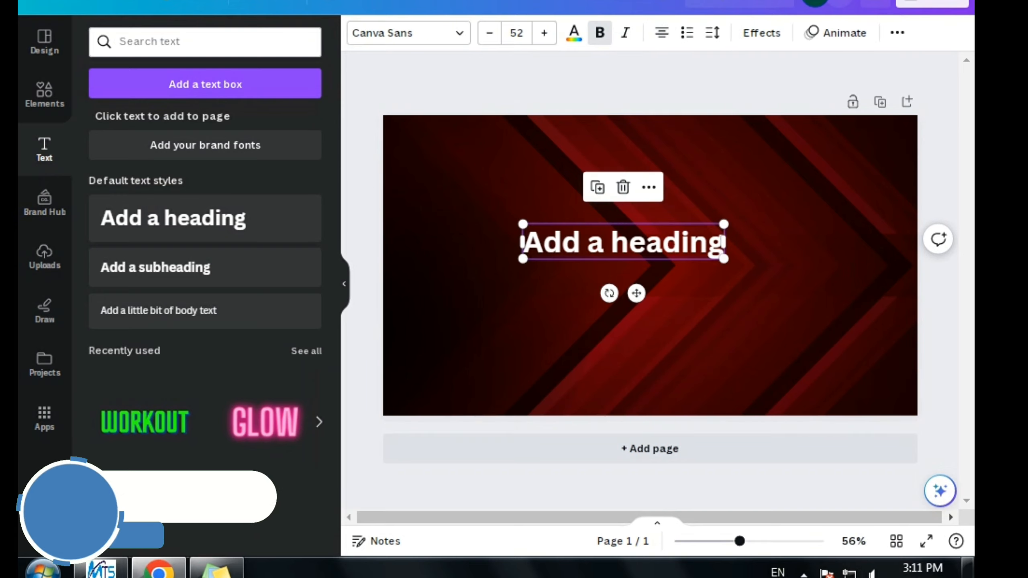
{"action": "double_click", "coordinate": [623, 242]}
{"action": "left_click", "coordinate": [648, 325]}
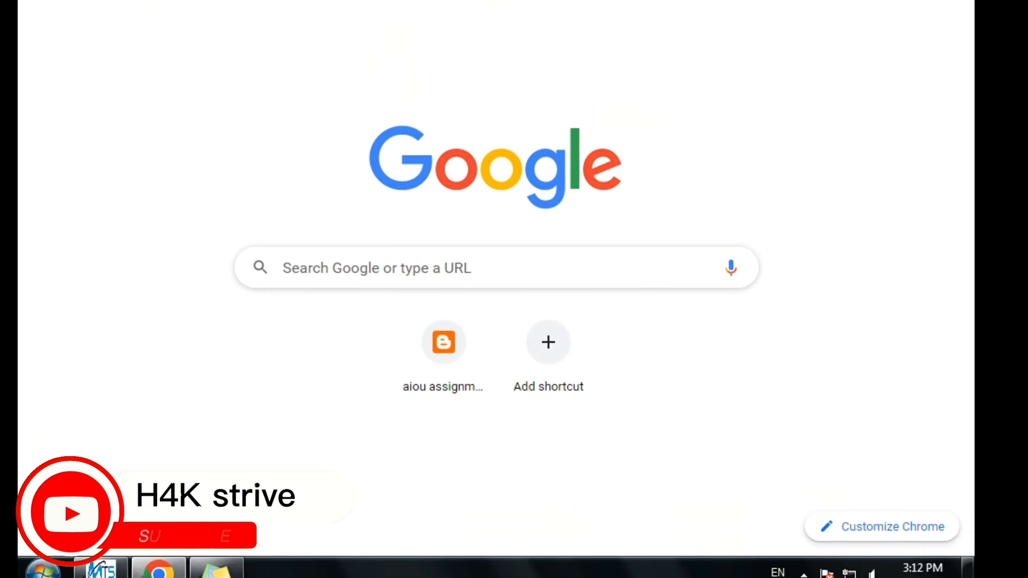
Search Google for "pak urdu installer".
{"action": "left_click", "coordinate": [279, 267]}
{"action": "type", "text": "PAK"}
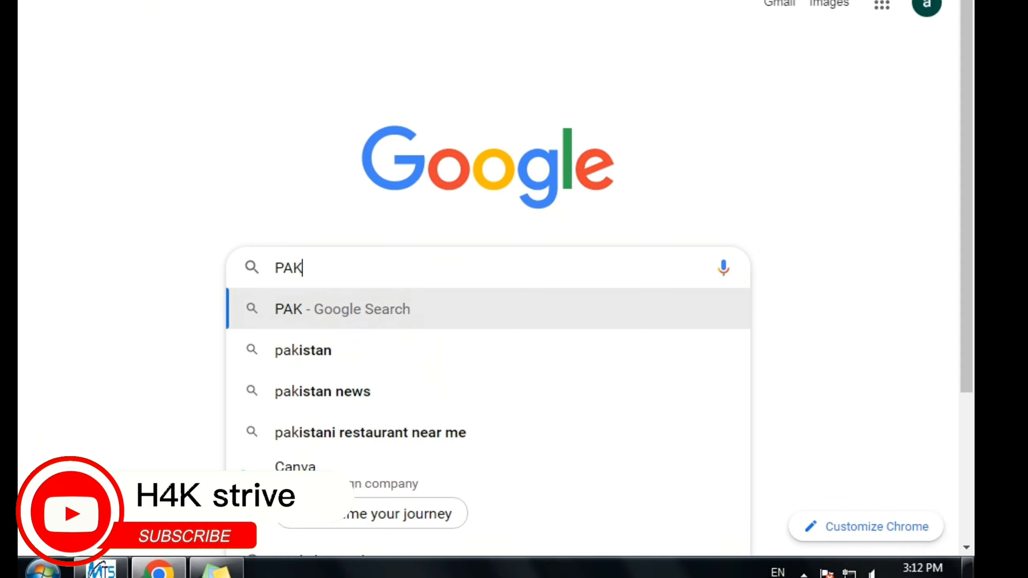
{"action": "type", "text": "URDU"}
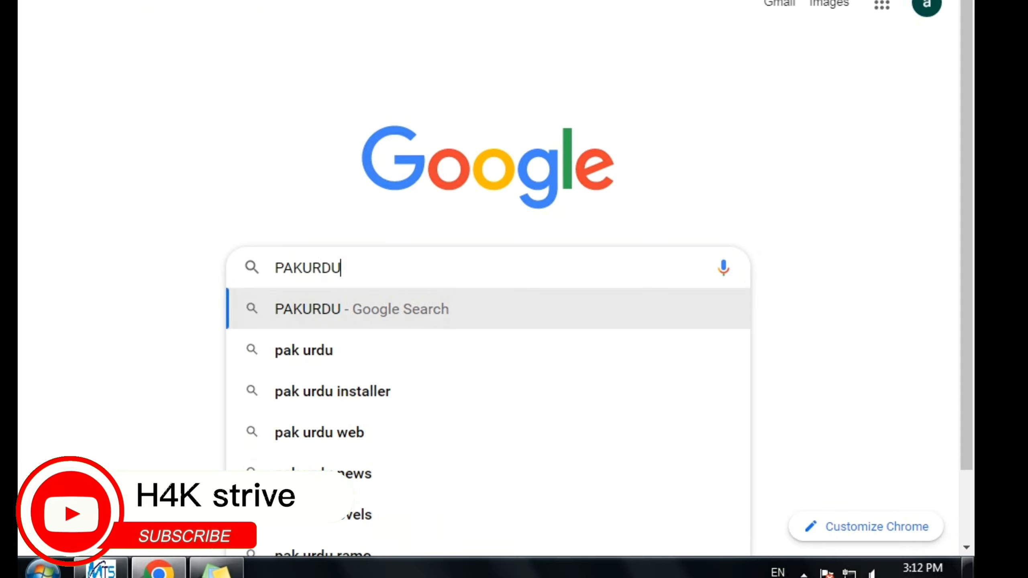
{"action": "key", "text": "Down"}
{"action": "key", "text": "Down"}
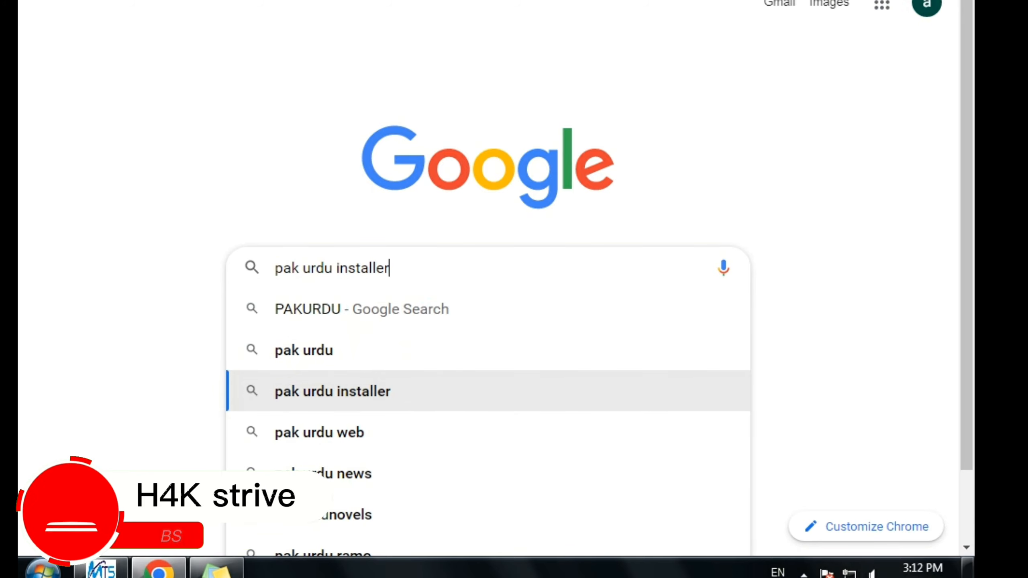
{"action": "key", "text": "Return"}
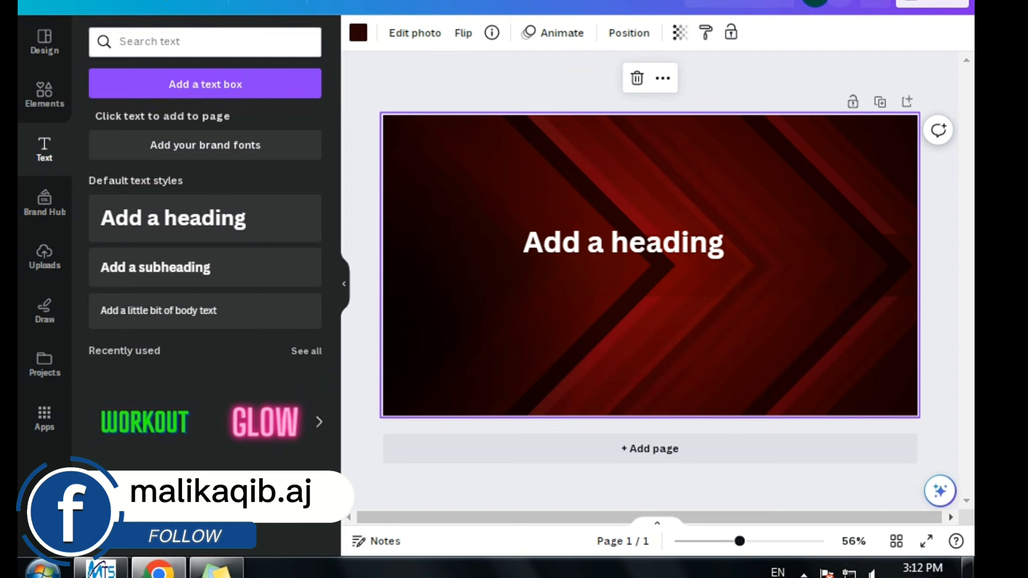
Nudge the heading slightly down and to the right on the thumbnail, and switch the keyboard input language to Urdu (Islamic Republic of Pakistan).
{"action": "left_click_drag", "start_coordinate": [624, 243], "coordinate": [636, 249]}
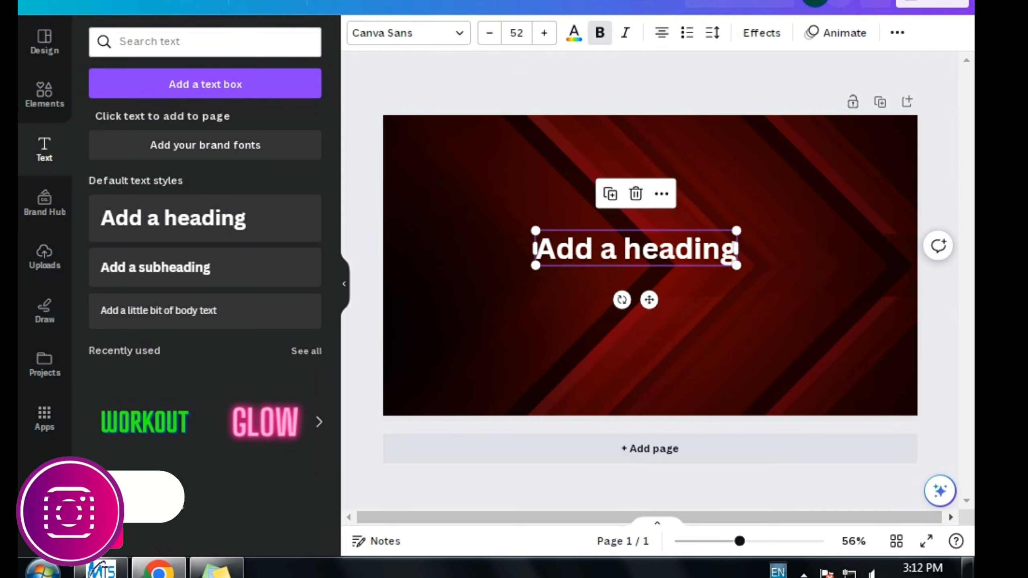
{"action": "left_click", "coordinate": [778, 572]}
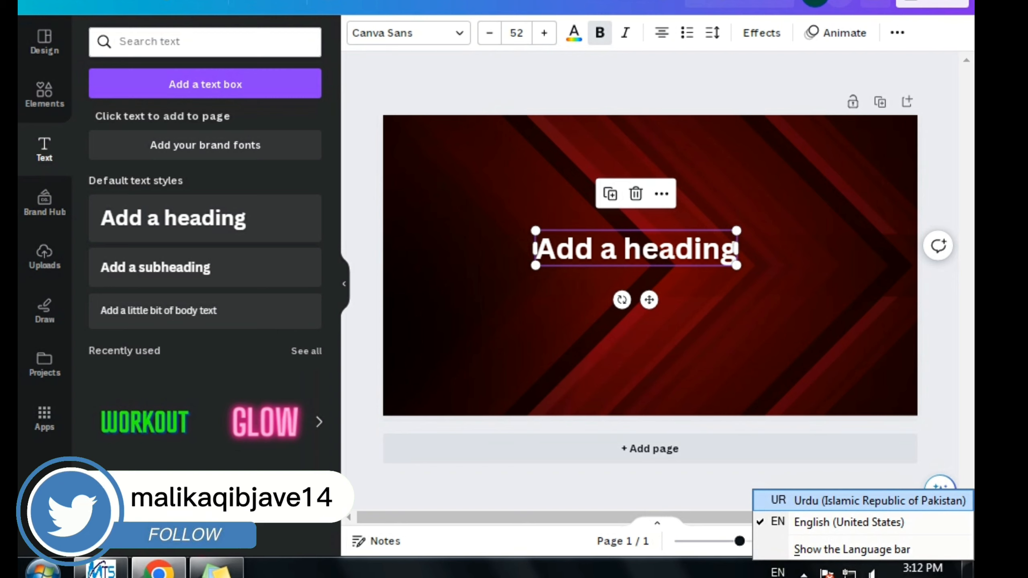
{"action": "key", "text": "Escape"}
{"action": "left_click", "coordinate": [647, 248]}
{"action": "left_click", "coordinate": [720, 248]}
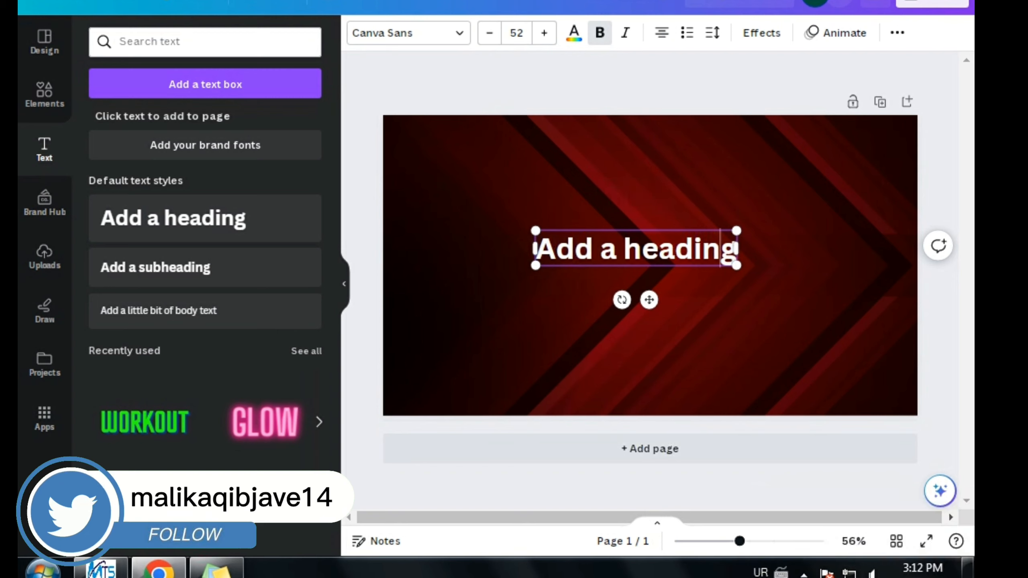
Replace the placeholder heading text with "کینوا میں مکمل اردو لکھیں".
{"action": "left_click_drag", "start_coordinate": [736, 248], "coordinate": [535, 248]}
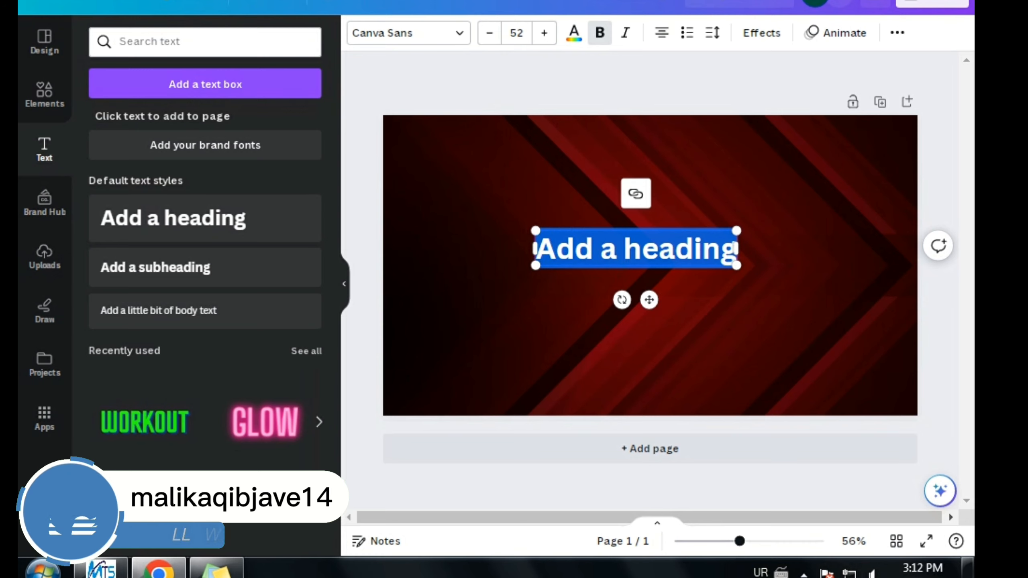
{"action": "type", "text": "اکیناوا"}
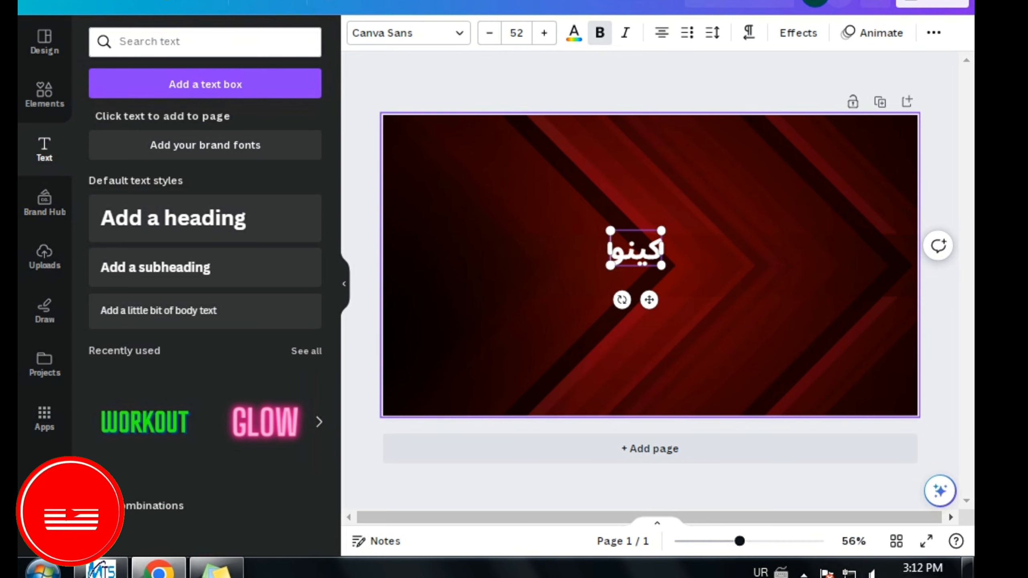
{"action": "type", "text": " طمی"}
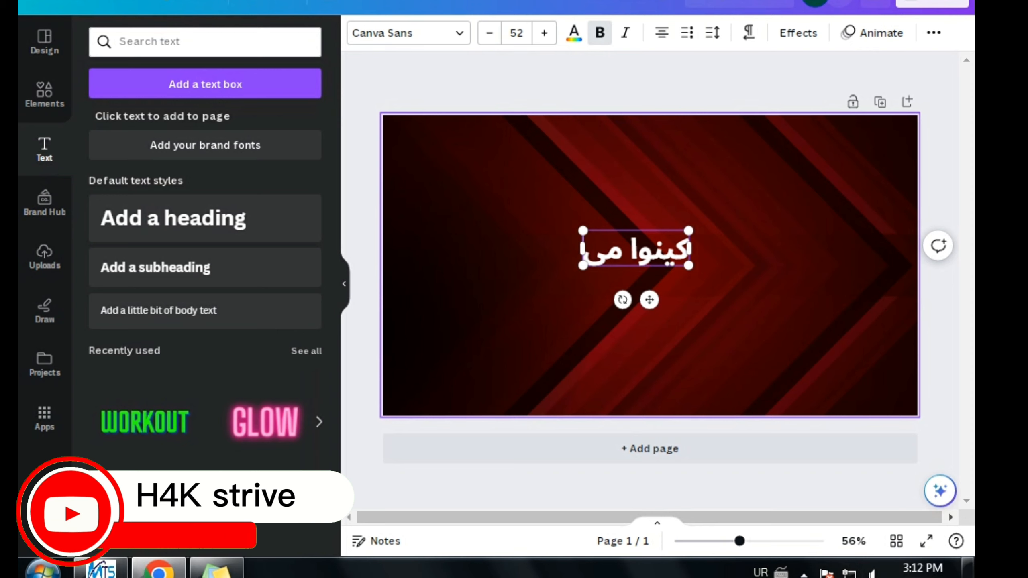
{"action": "type", "text": "ں مکم"}
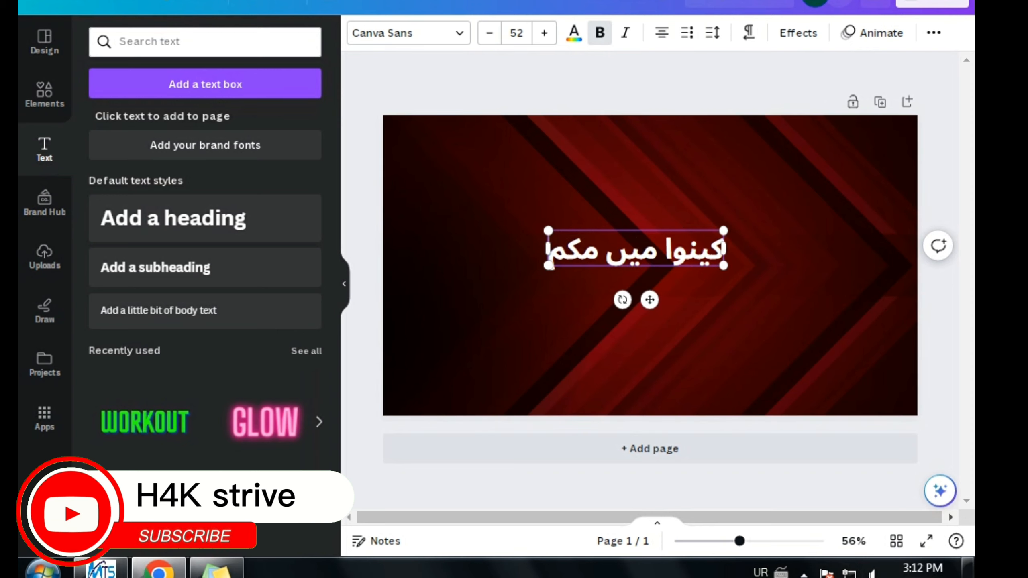
{"action": "type", "text": "ل ار"}
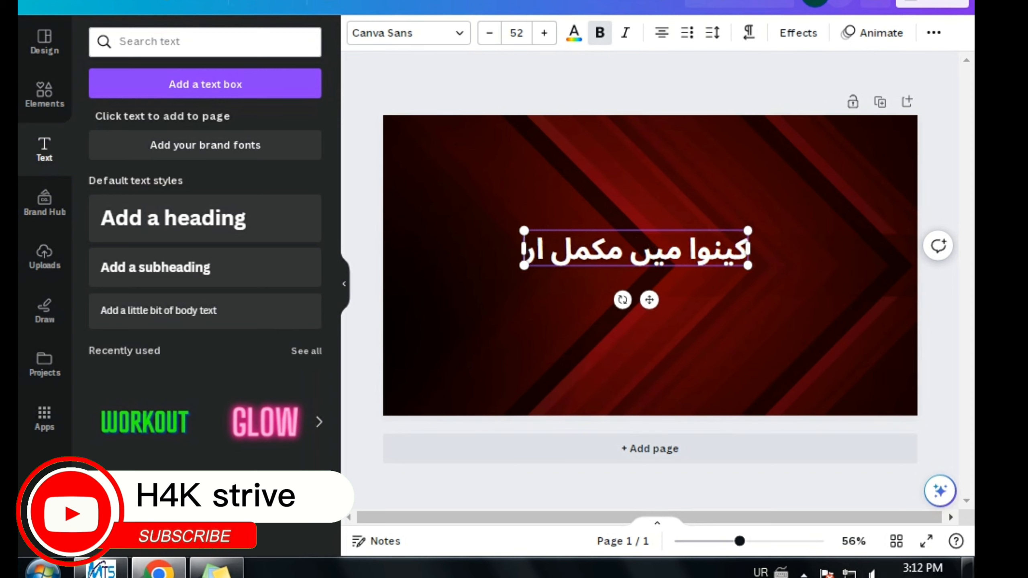
{"action": "type", "text": "دو"}
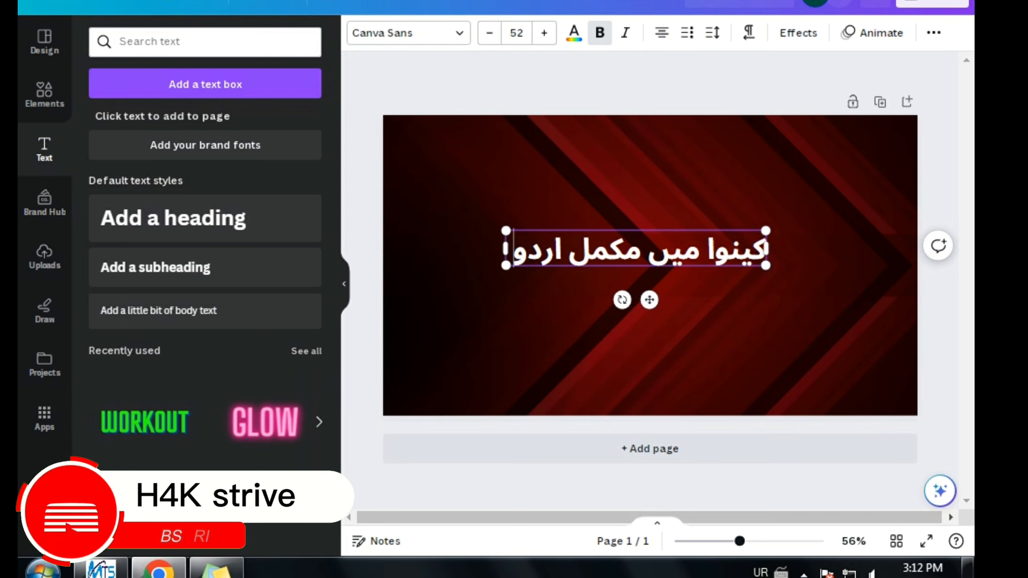
{"action": "type", "text": " لکھا"}
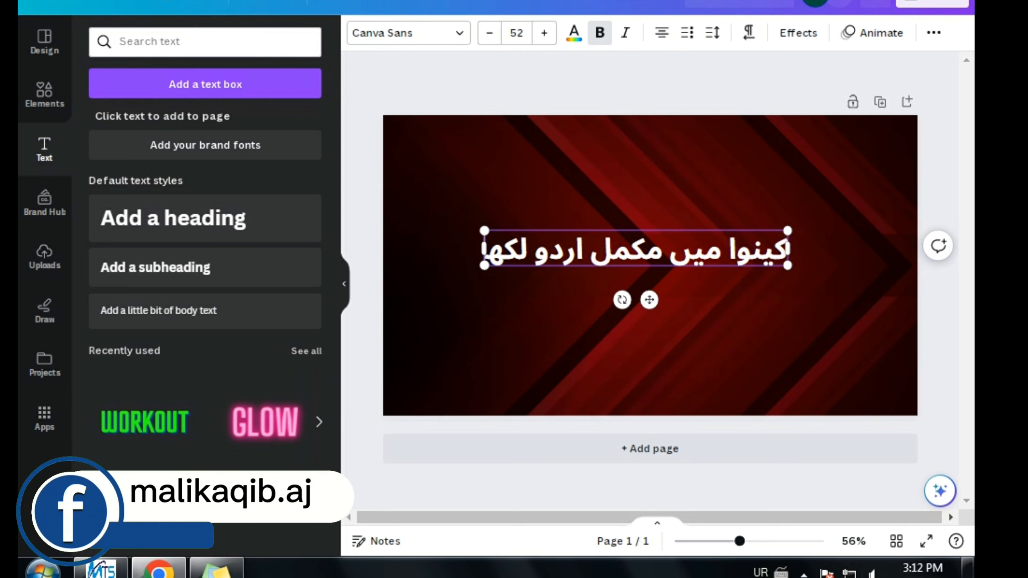
{"action": "key", "text": "BackSpace"}
{"action": "type", "text": "یں"}
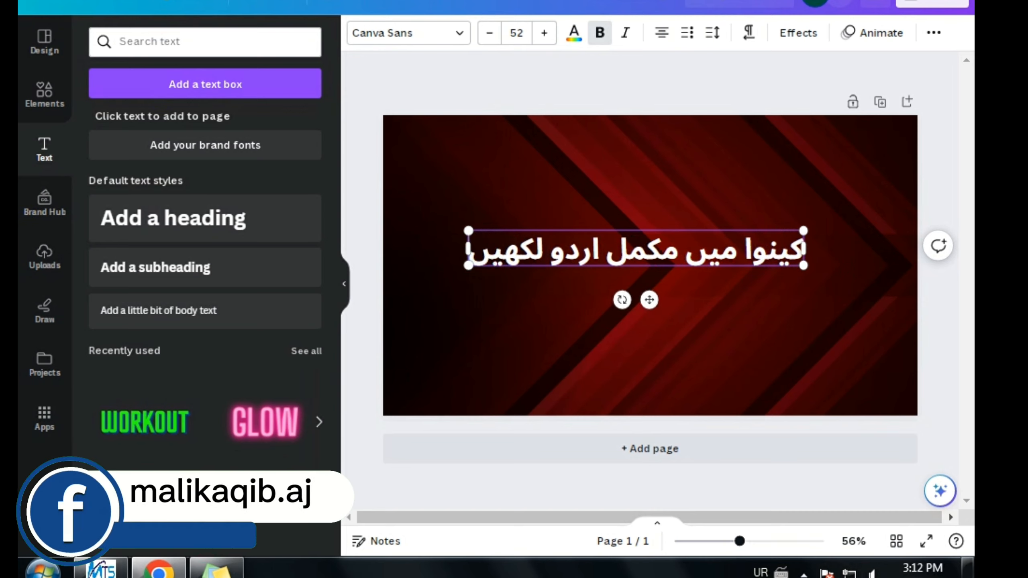
Add a second line reading "اور ڈیزرئین بنائیں" to the heading.
{"action": "key", "text": "Return"}
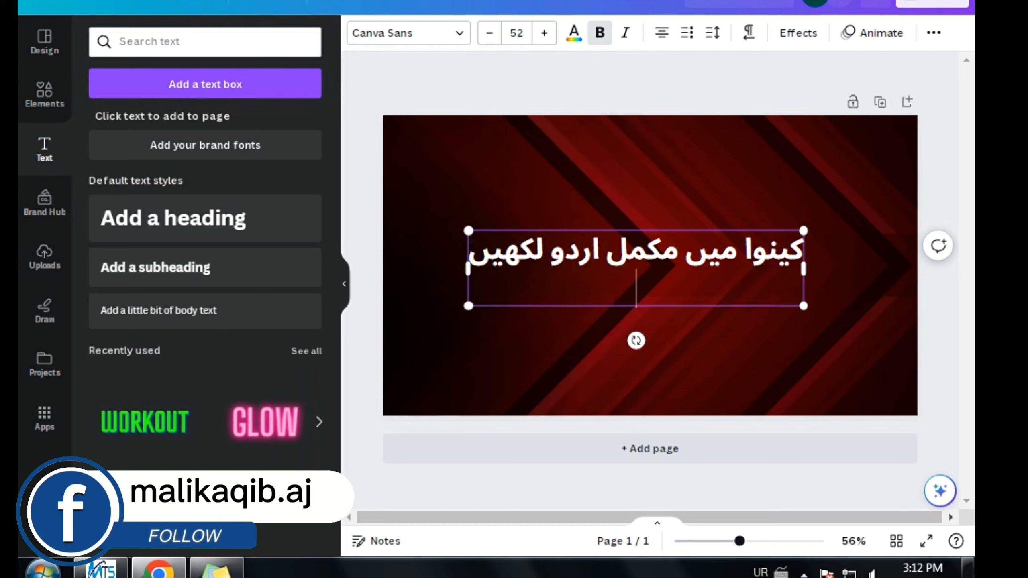
{"action": "type", "text": "اوا"}
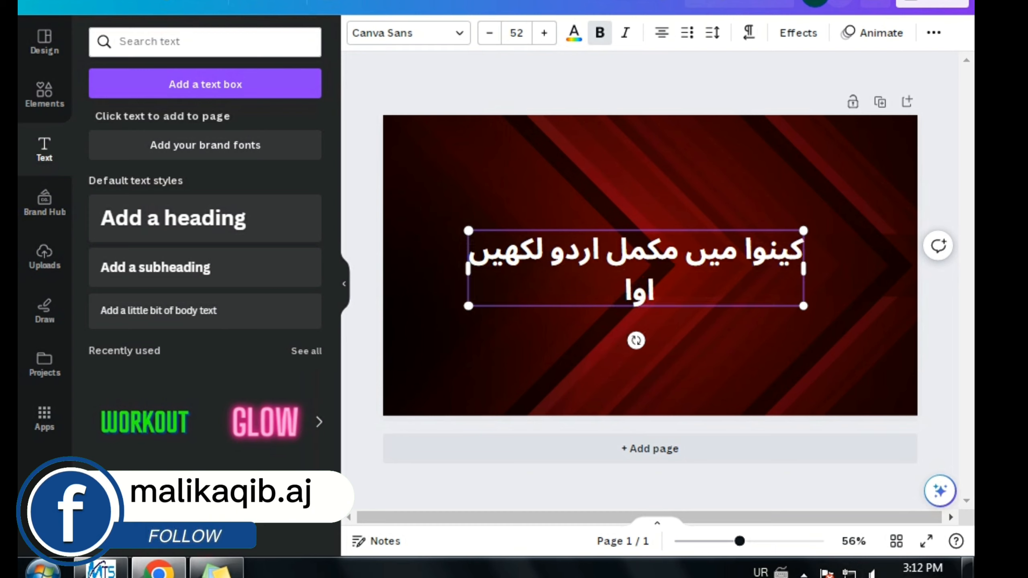
{"action": "key", "text": "BackSpace"}
{"action": "type", "text": "ر"}
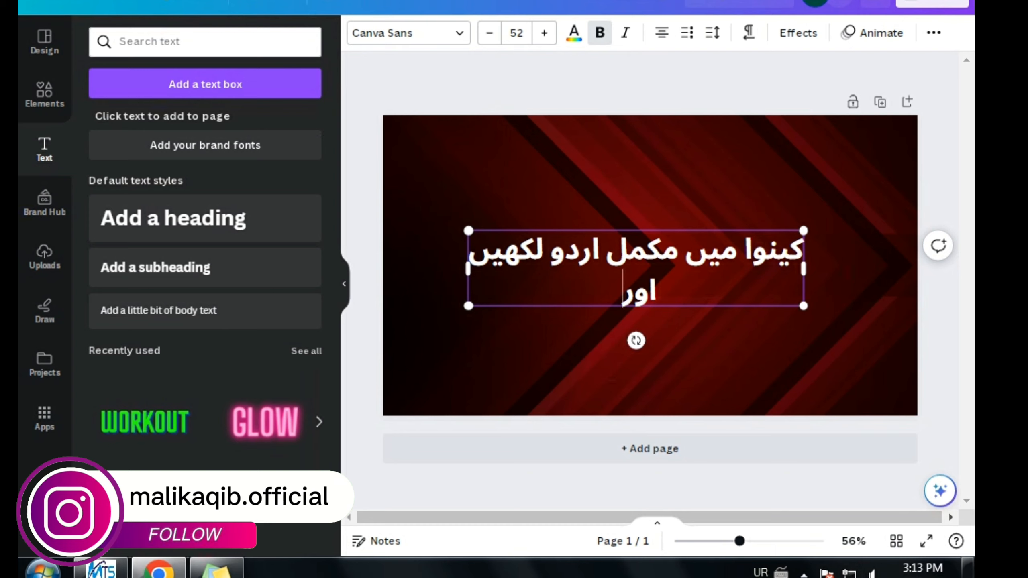
{"action": "type", "text": "ڈی"}
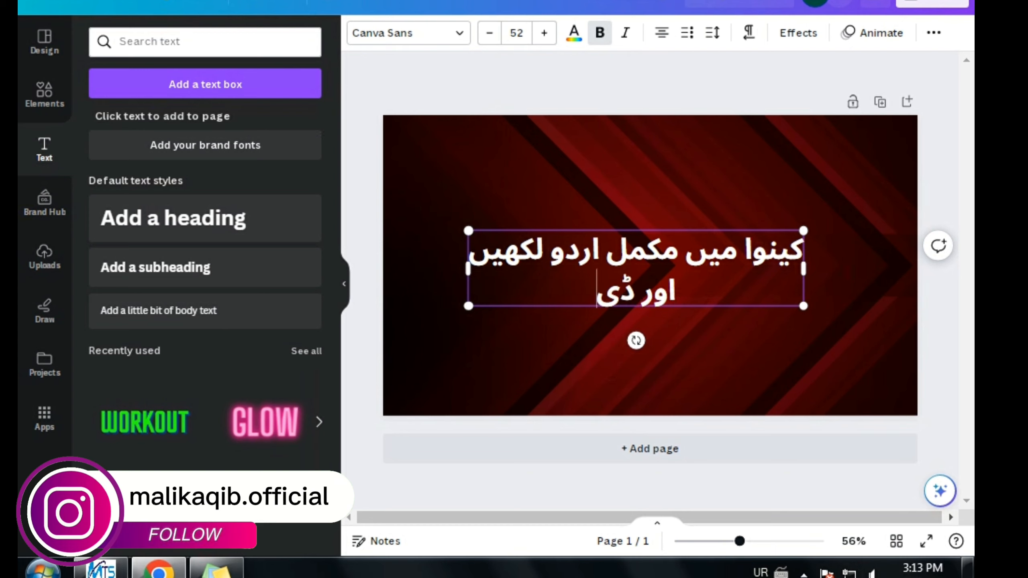
{"action": "type", "text": "زر"}
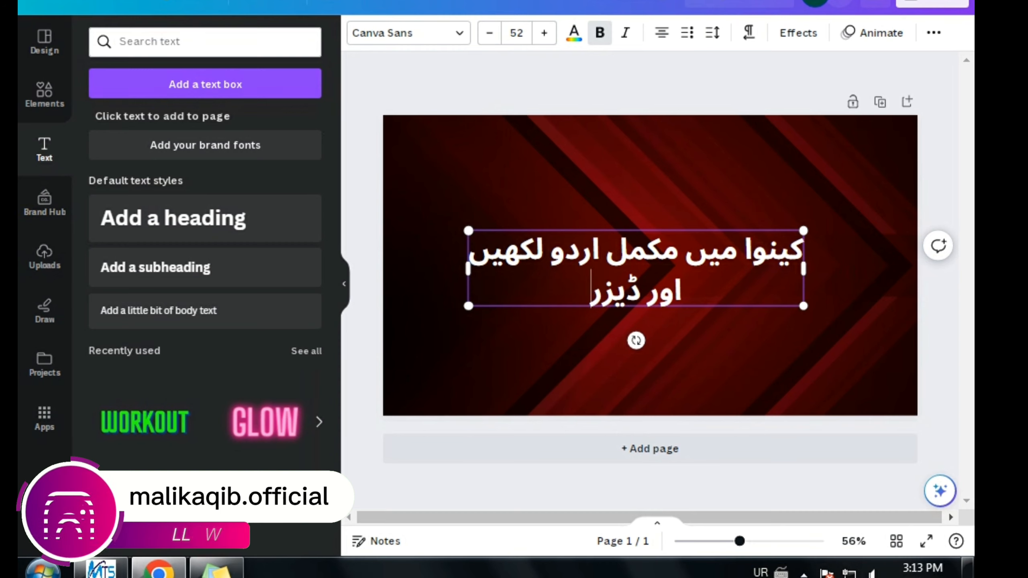
{"action": "type", "text": "ئین"}
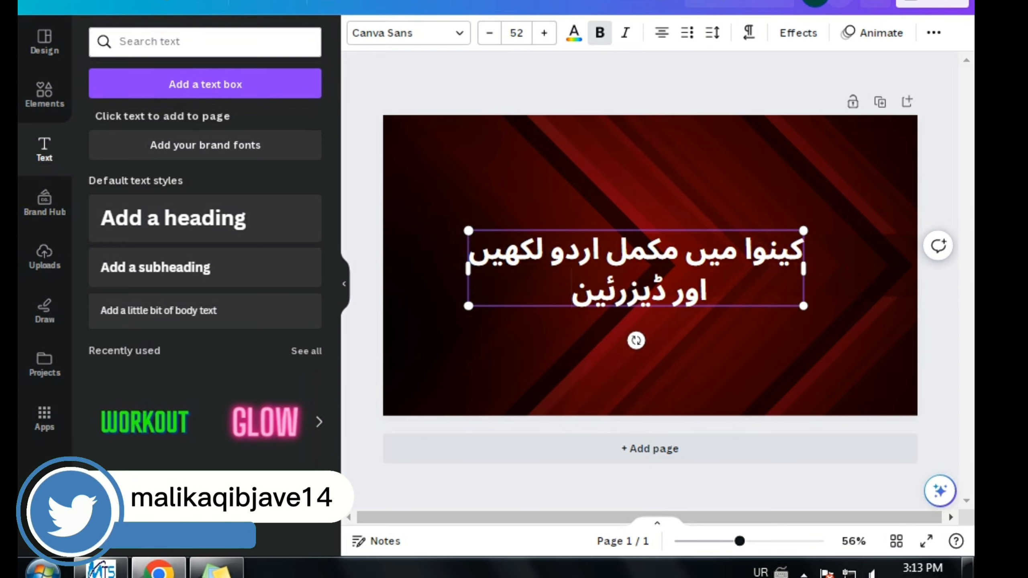
{"action": "key", "text": "BackSpace"}
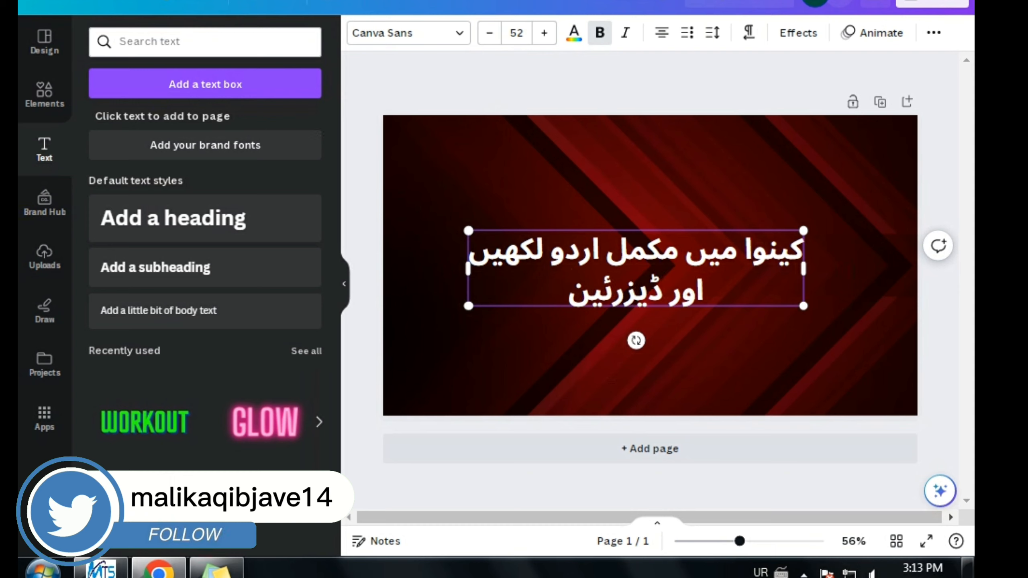
{"action": "key", "text": "BackSpace"}
{"action": "type", "text": "ن ب"}
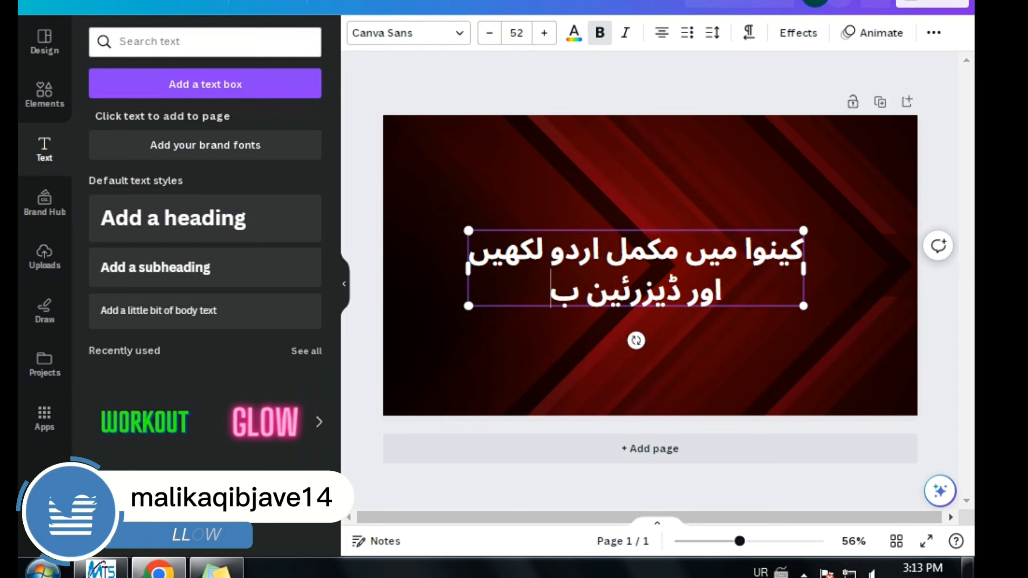
{"action": "key", "text": "BackSpace"}
{"action": "type", "text": "بنا"}
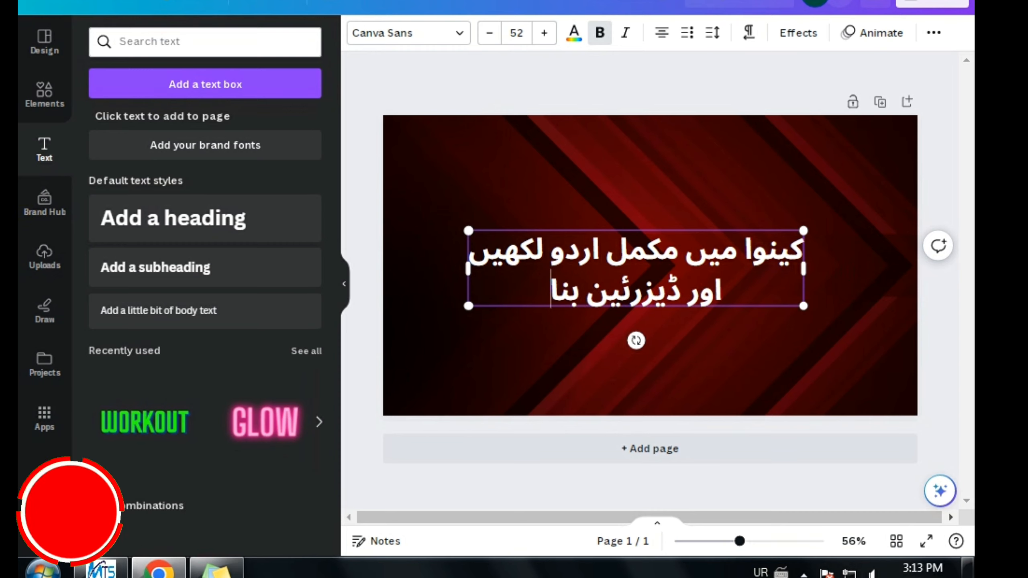
{"action": "type", "text": "ئیں"}
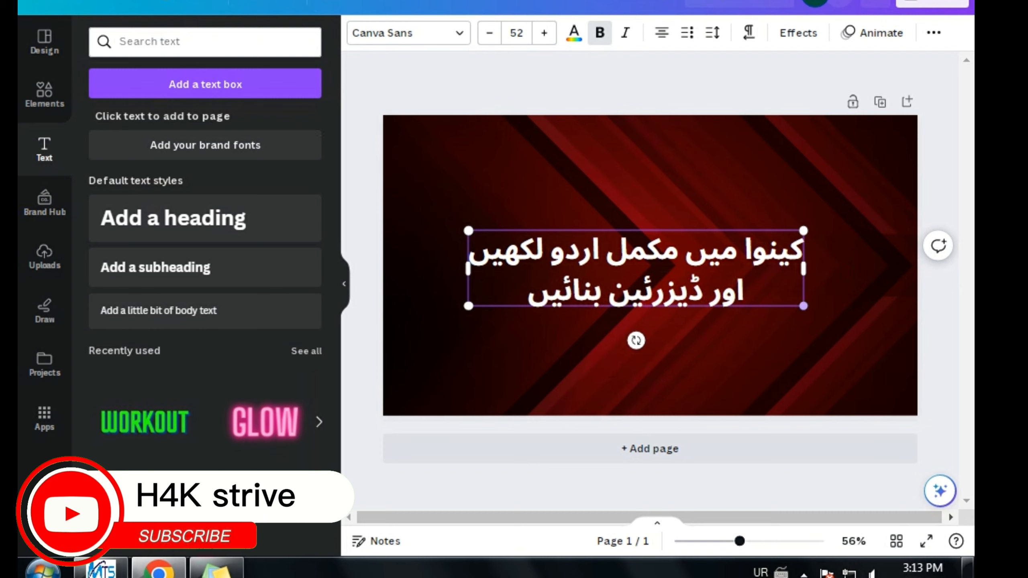
Enlarge the two-line Urdu heading to font size 60 and move it to the upper centre of the thumbnail.
{"action": "left_click_drag", "start_coordinate": [804, 306], "coordinate": [852, 331]}
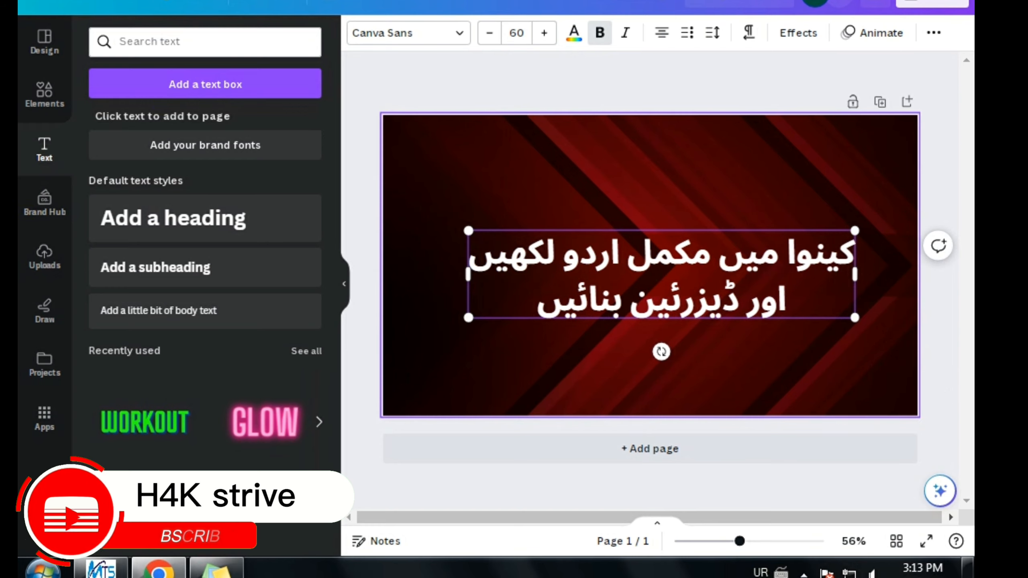
{"action": "left_click", "coordinate": [855, 356]}
{"action": "left_click_drag", "start_coordinate": [721, 298], "coordinate": [709, 228]}
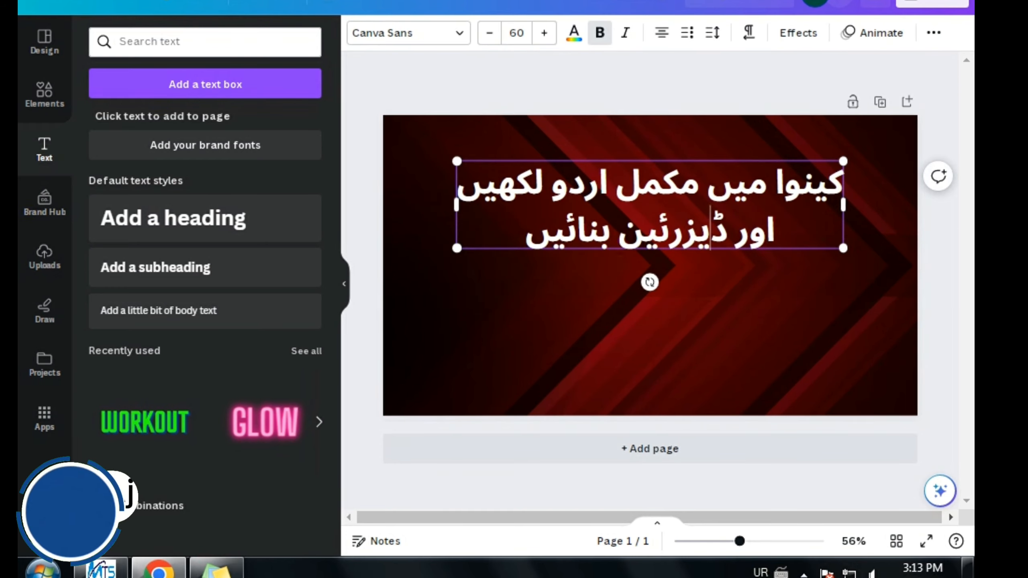
{"action": "triple_click", "coordinate": [709, 228]}
{"action": "left_click", "coordinate": [775, 229]}
{"action": "left_click_drag", "start_coordinate": [775, 230], "coordinate": [525, 232]}
{"action": "left_click", "coordinate": [525, 232]}
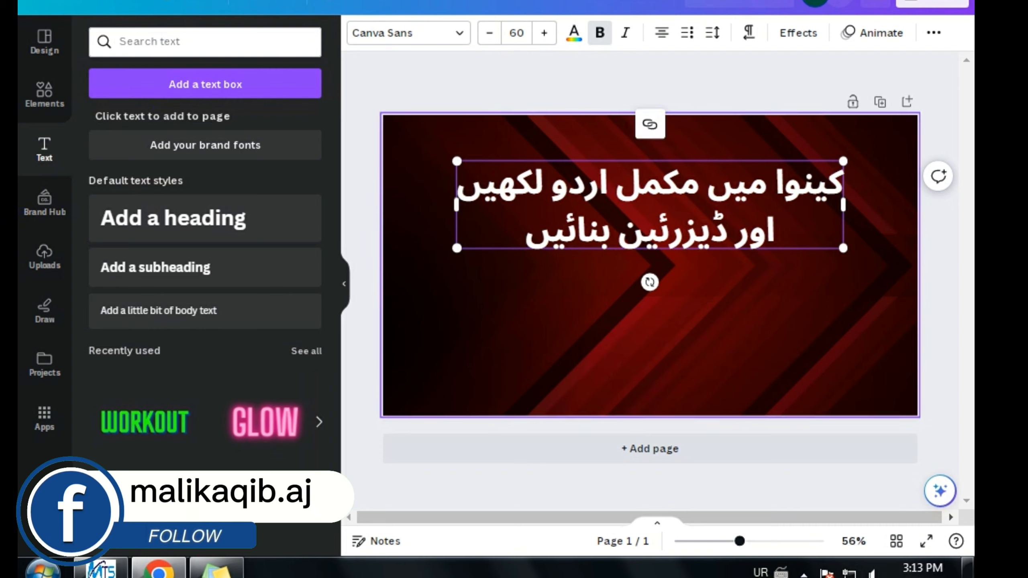
{"action": "left_click", "coordinate": [632, 320]}
{"action": "left_click", "coordinate": [639, 227]}
{"action": "triple_click", "coordinate": [650, 230]}
{"action": "left_click", "coordinate": [639, 320]}
{"action": "left_click", "coordinate": [644, 229]}
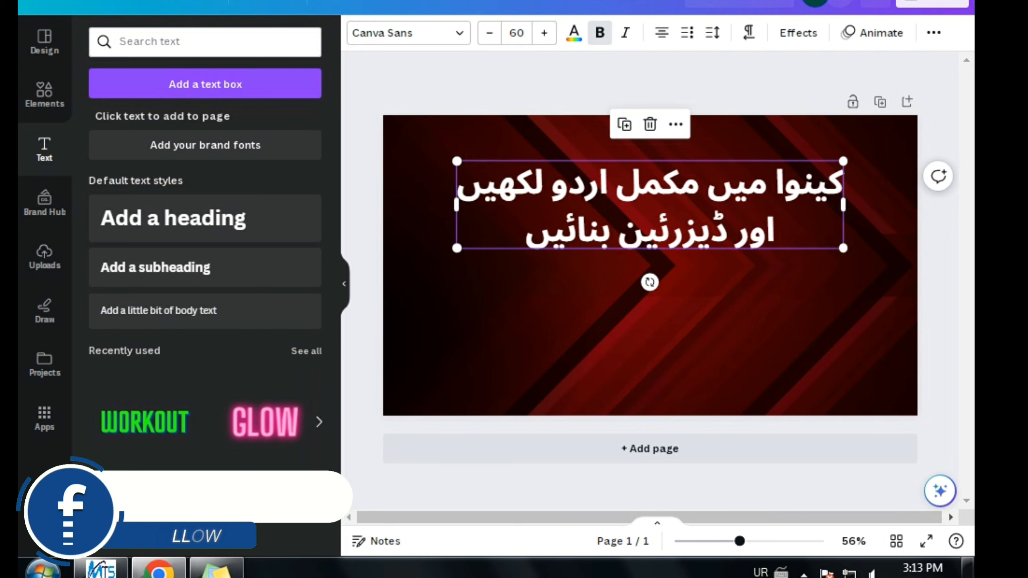
Select the entire two-line Urdu heading text and open the font search for it.
{"action": "triple_click", "coordinate": [651, 230]}
{"action": "key", "text": "ctrl+a"}
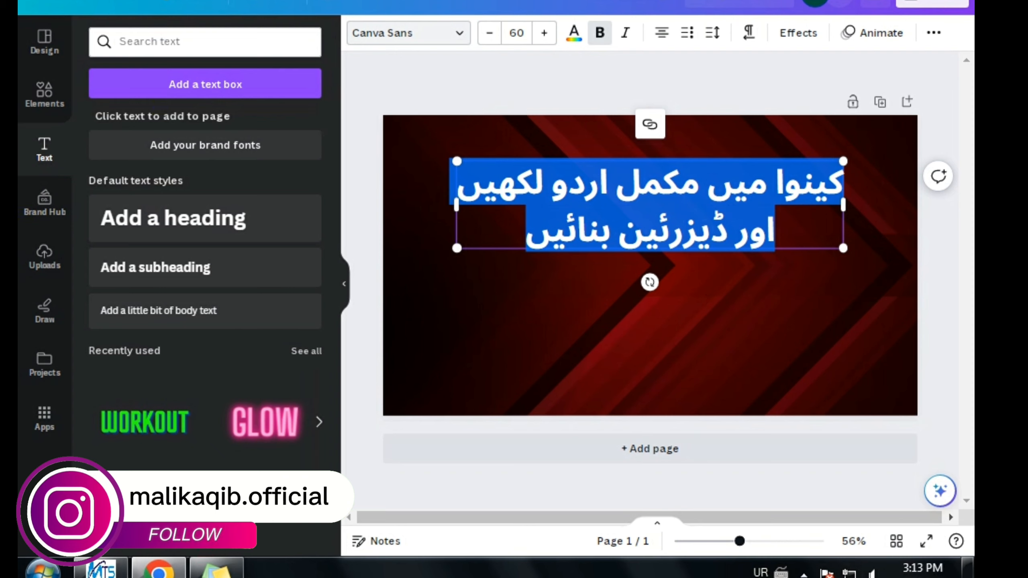
{"action": "left_click", "coordinate": [408, 34]}
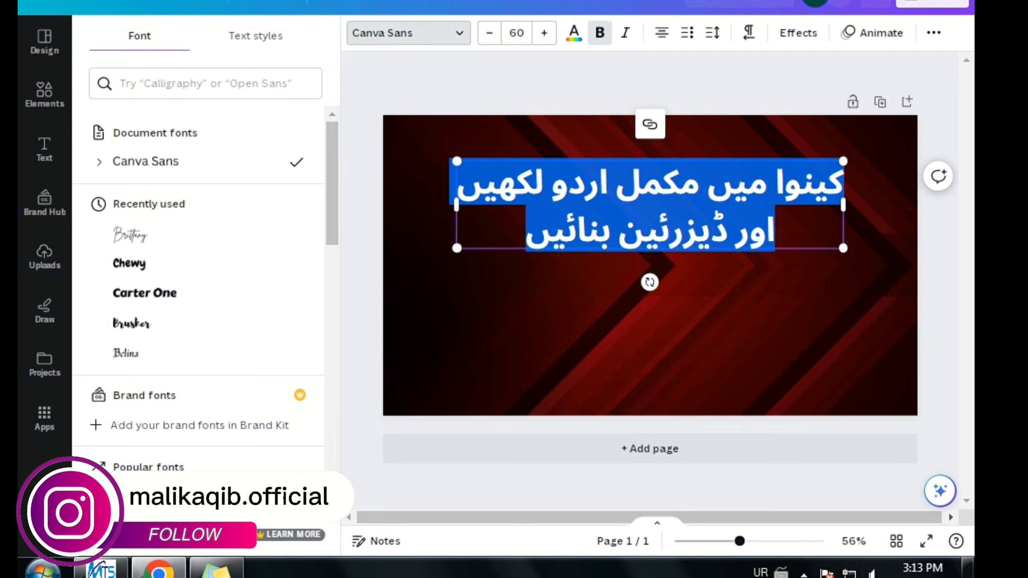
{"action": "left_click", "coordinate": [205, 84]}
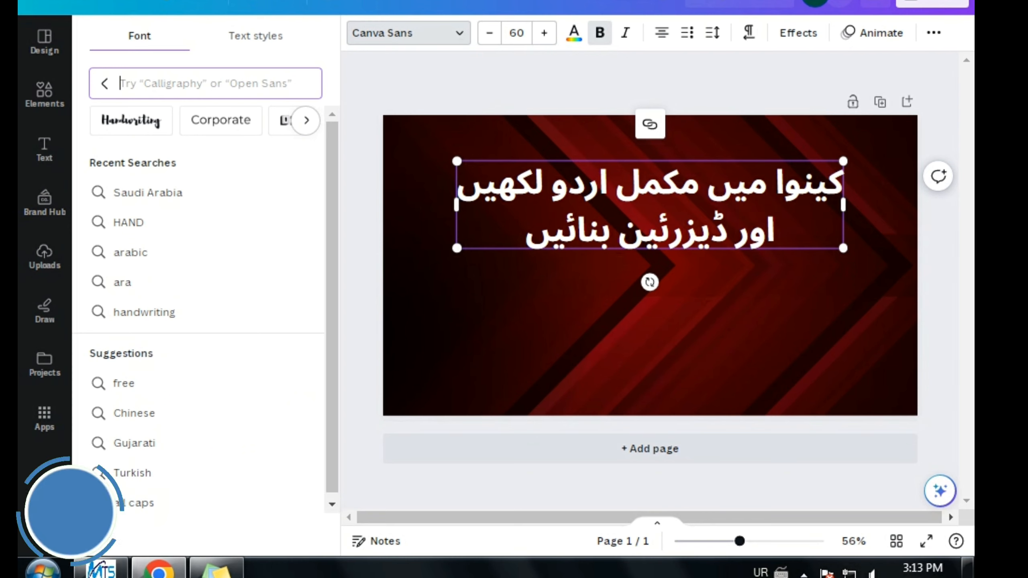
{"action": "type", "text": "ا"}
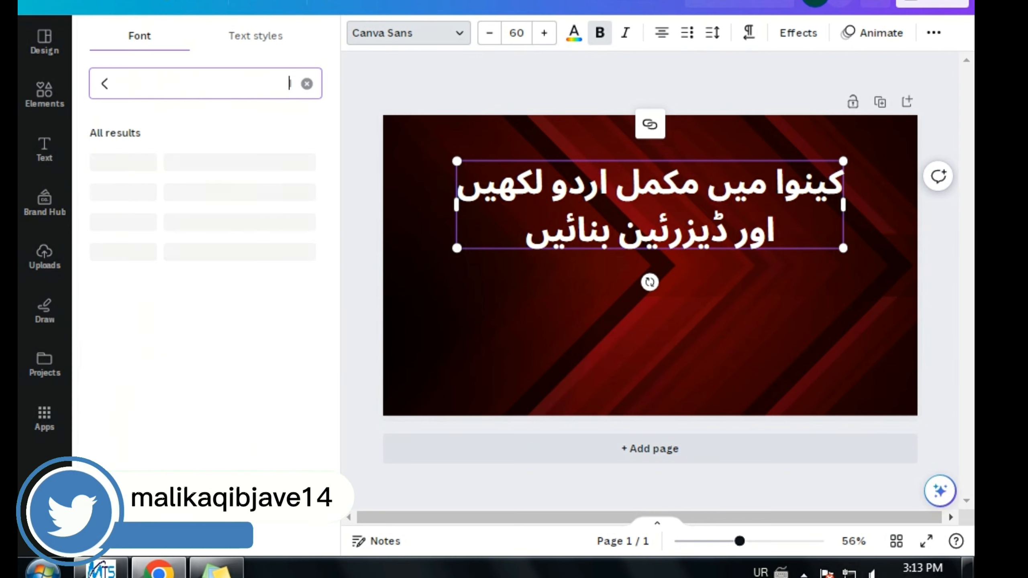
{"action": "type", "text": "ر"}
{"action": "key", "text": "BackSpace"}
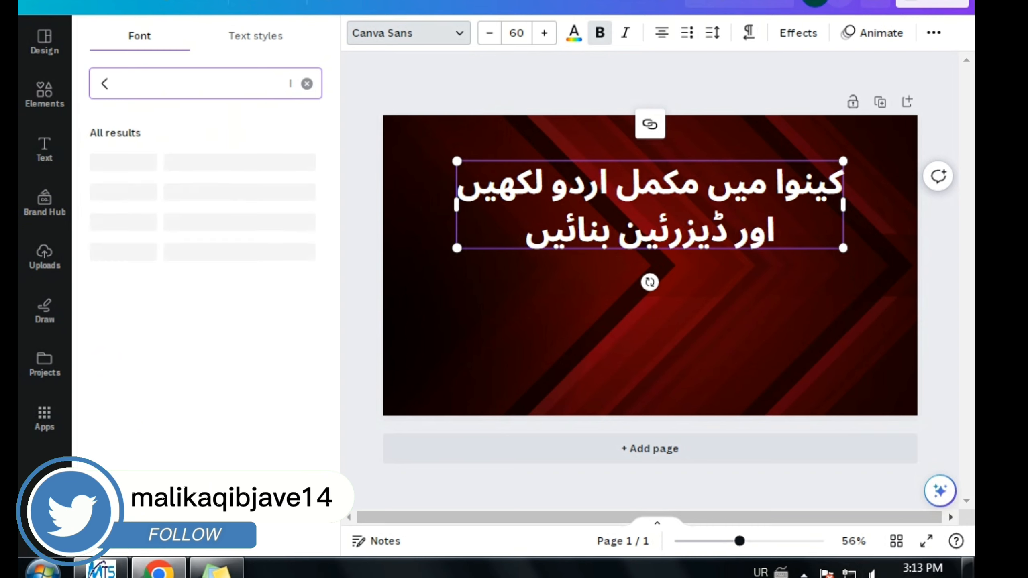
{"action": "key", "text": "BackSpace"}
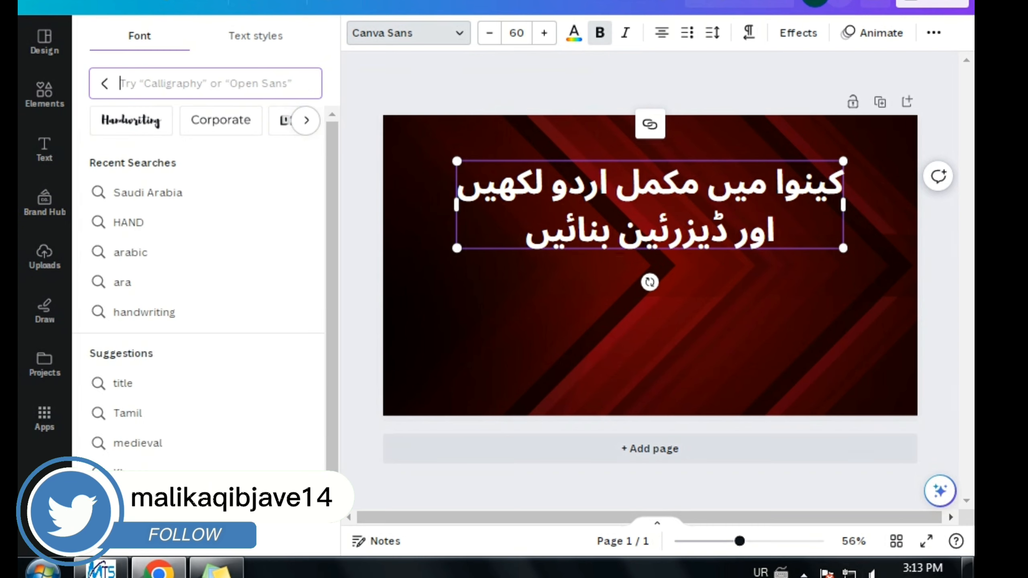
Switch the keyboard input language to English and search the fonts for "Arabic".
{"action": "left_click", "coordinate": [761, 571]}
{"action": "left_click", "coordinate": [847, 522]}
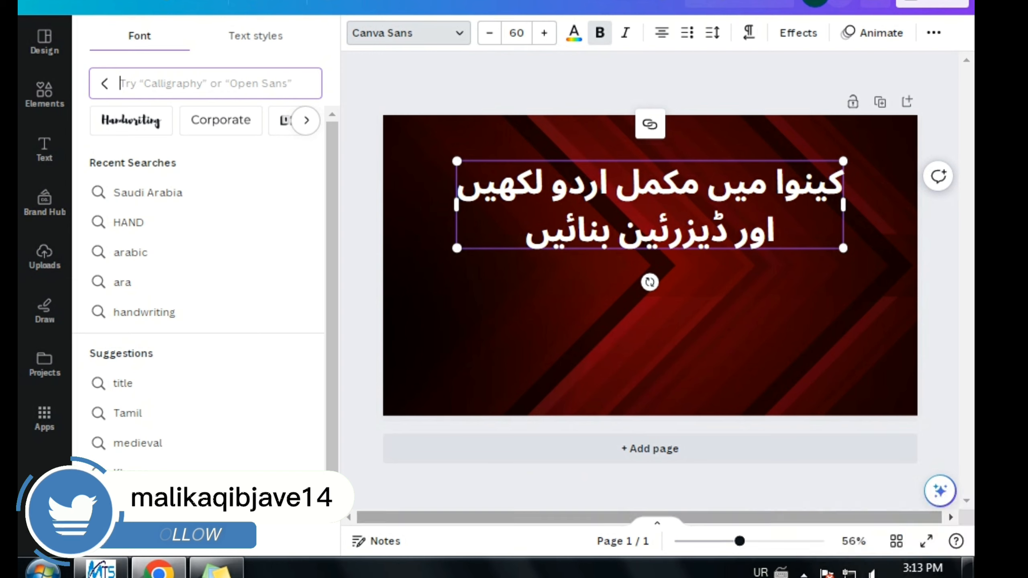
{"action": "type", "text": "ARA"}
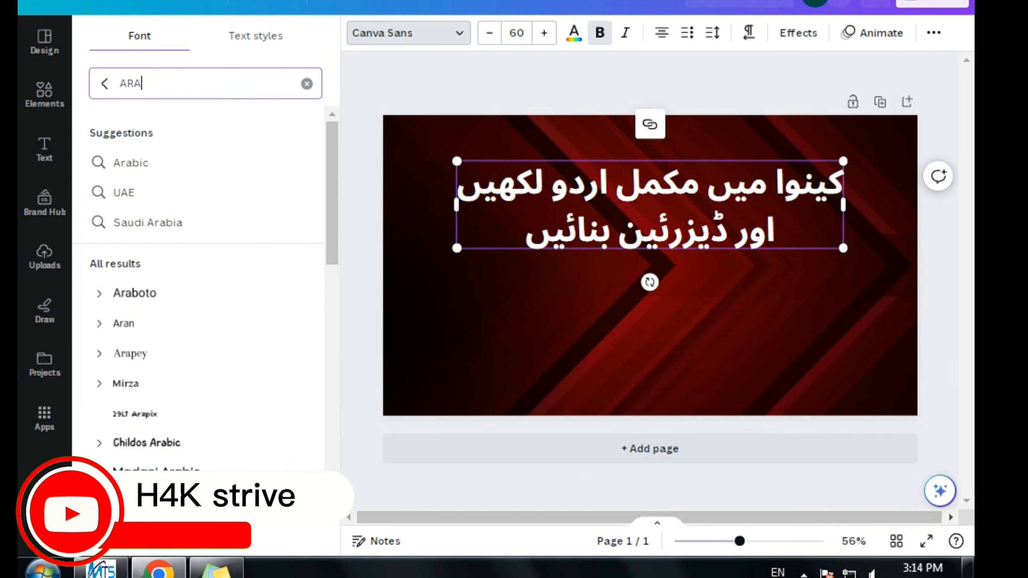
{"action": "left_click", "coordinate": [131, 162]}
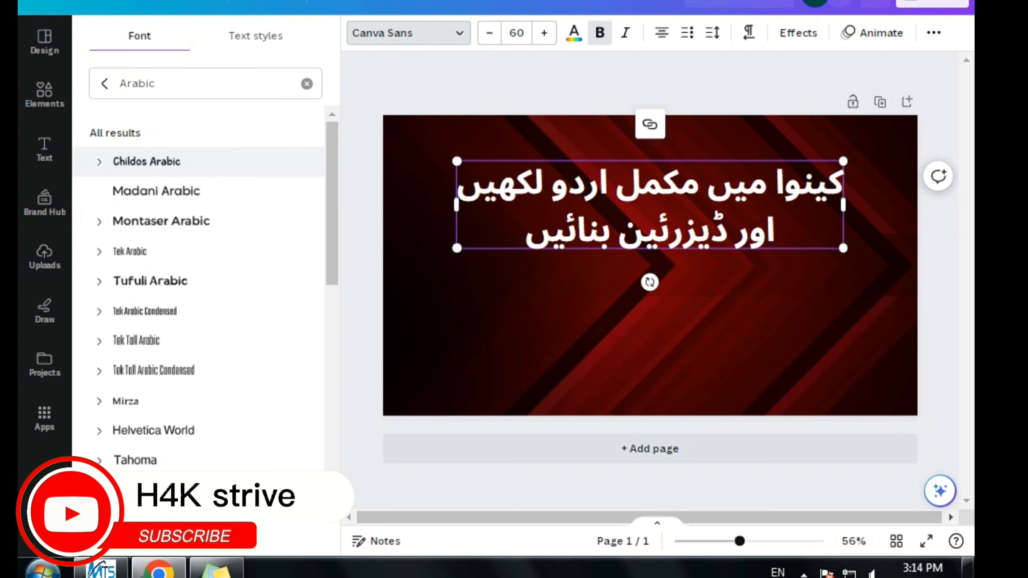
Try the Childos Arabic, Madani Arabic and Montaser Arabic fonts on the heading.
{"action": "left_click", "coordinate": [131, 162]}
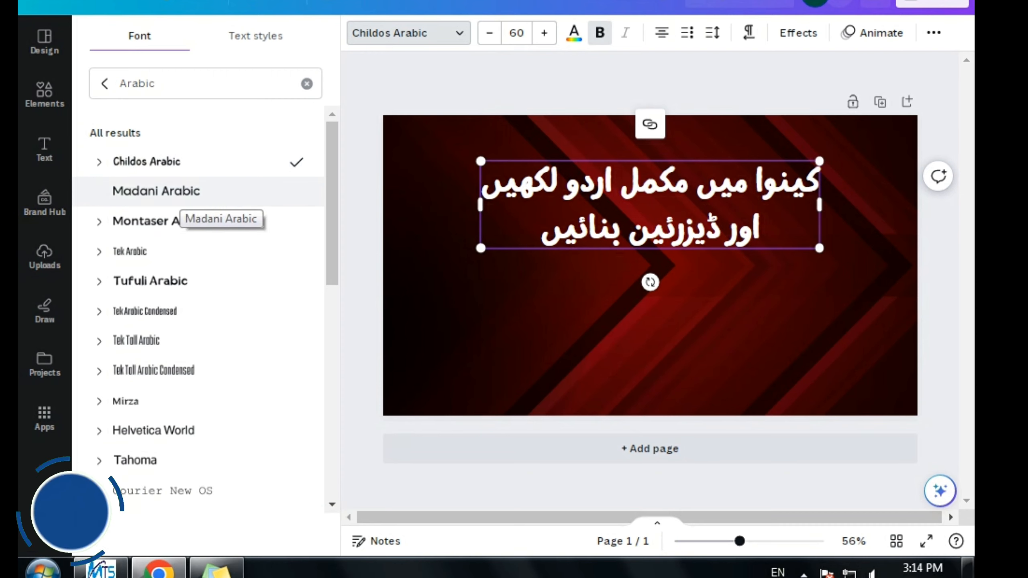
{"action": "left_click", "coordinate": [187, 198]}
{"action": "left_click", "coordinate": [161, 222]}
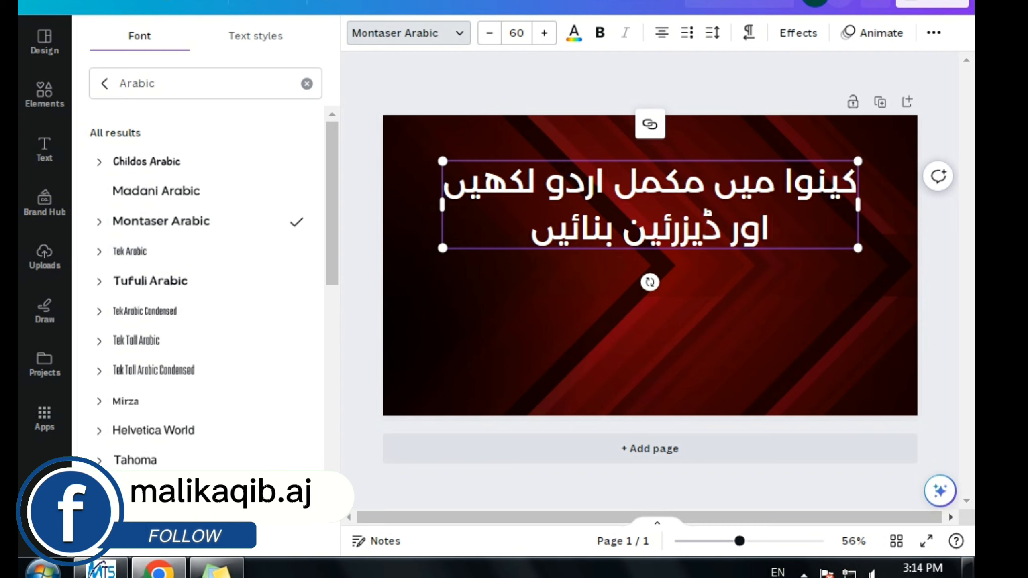
Increase the heading's font size to 64.
{"action": "left_click", "coordinate": [544, 32]}
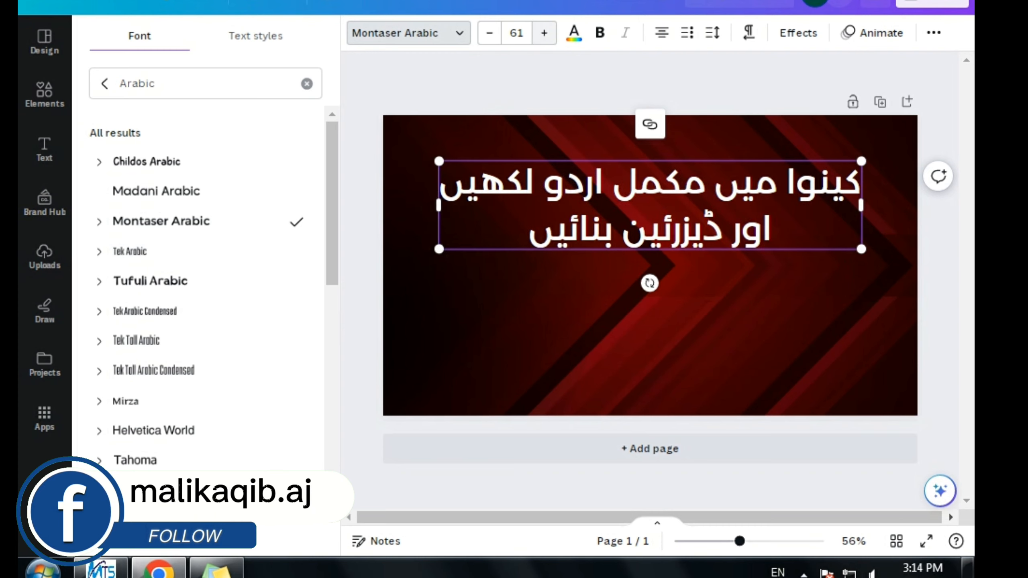
{"action": "left_click", "coordinate": [544, 33]}
{"action": "left_click", "coordinate": [544, 33]}
{"action": "left_click", "coordinate": [544, 33]}
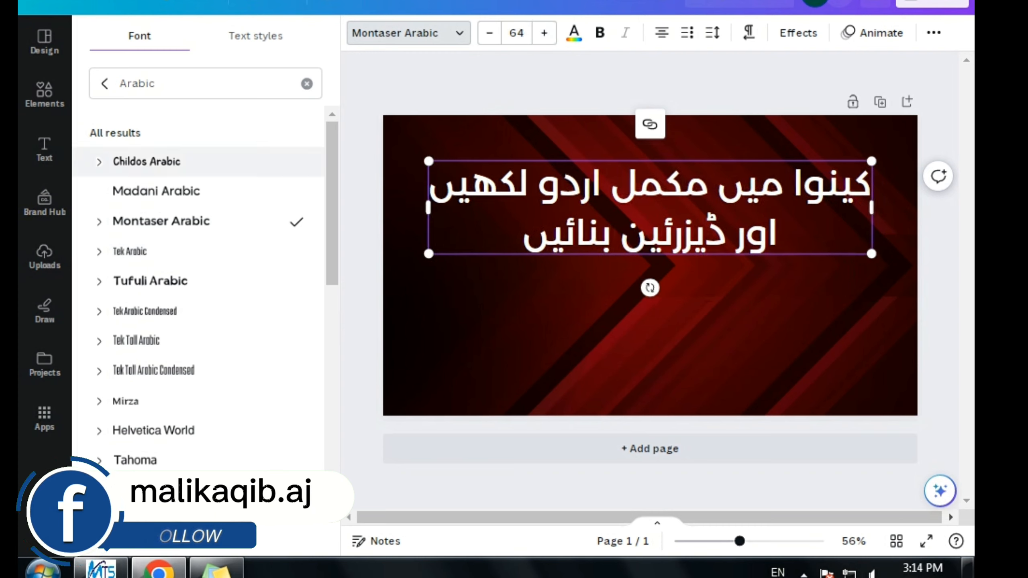
Try the Tufuli Arabic, Tek Tall Arabic, Tek Tall Arabic Condensed, Mirza and Helvetica World fonts on the heading.
{"action": "left_click", "coordinate": [150, 281]}
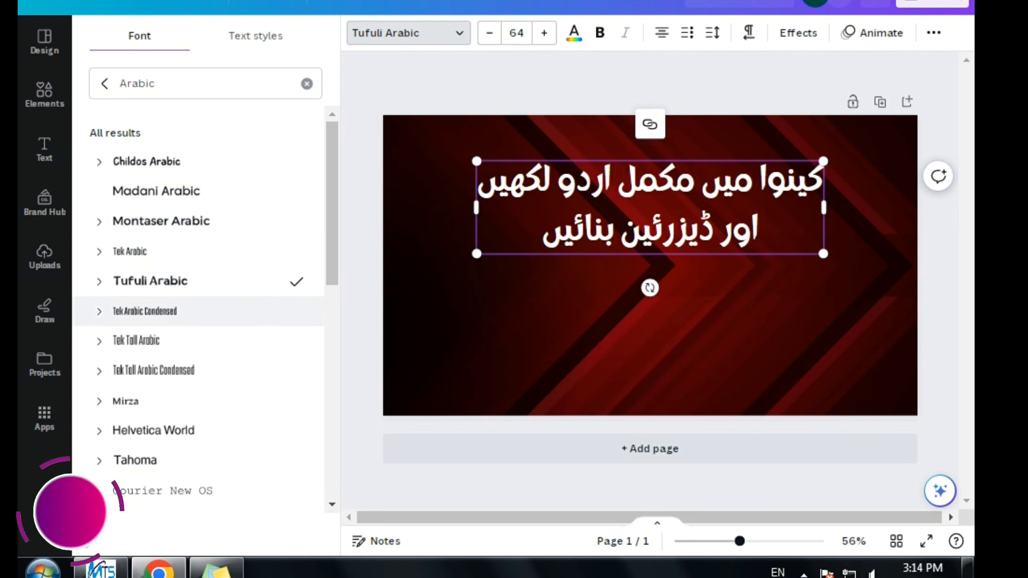
{"action": "left_click", "coordinate": [136, 340]}
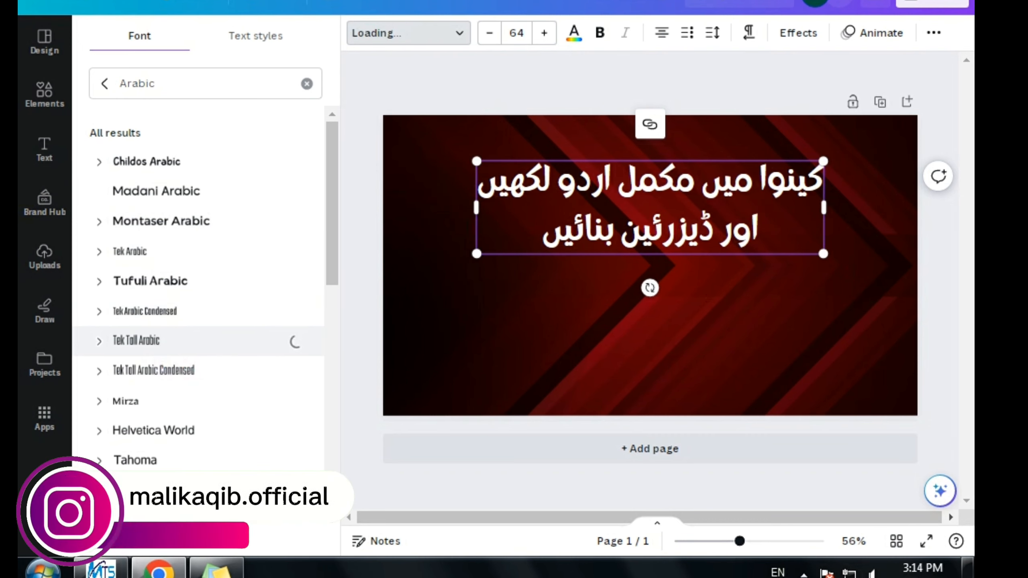
{"action": "left_click", "coordinate": [153, 370]}
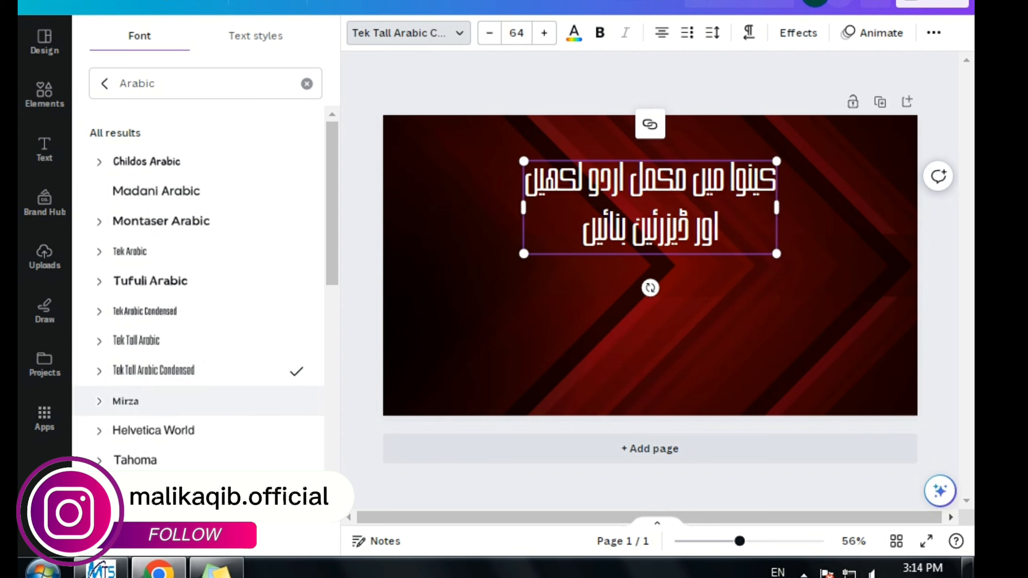
{"action": "left_click", "coordinate": [126, 401]}
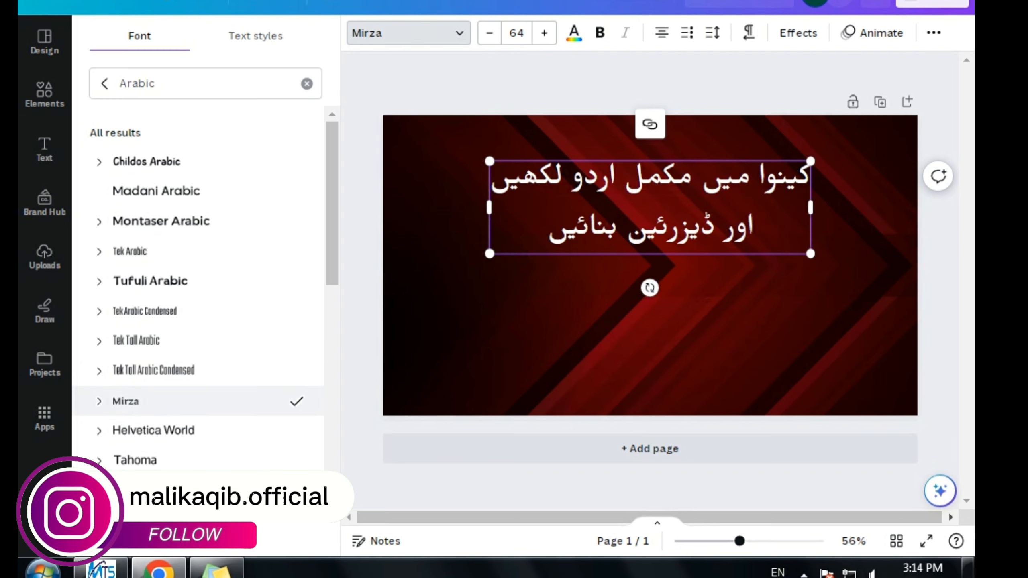
{"action": "left_click", "coordinate": [153, 430]}
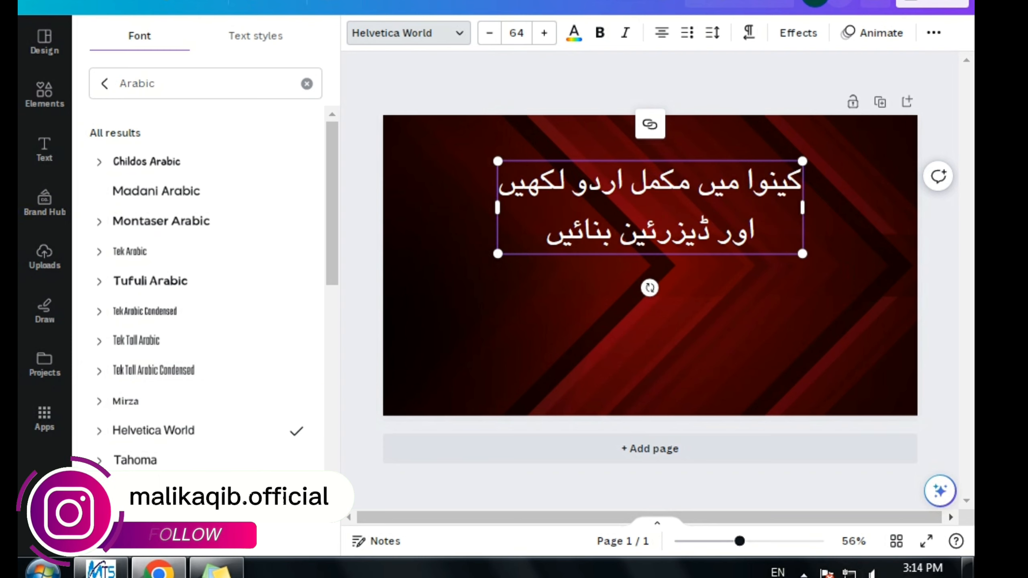
Try the TS Deniz, 29LT Riwaya Informal and Shareb fonts on the heading.
{"action": "scroll", "coordinate": [162, 360], "scroll_direction": "down", "scroll_amount": 9}
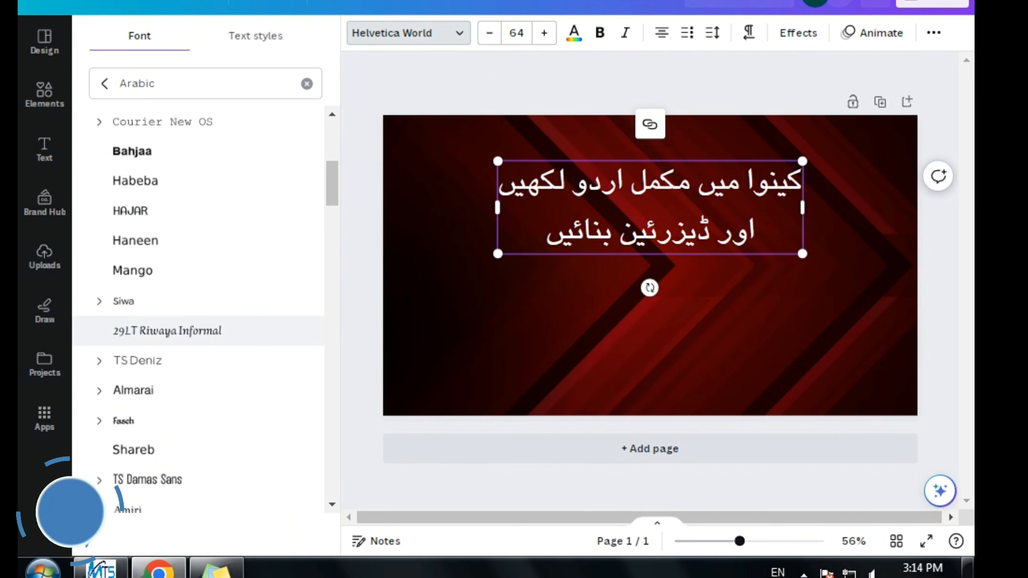
{"action": "left_click", "coordinate": [162, 360]}
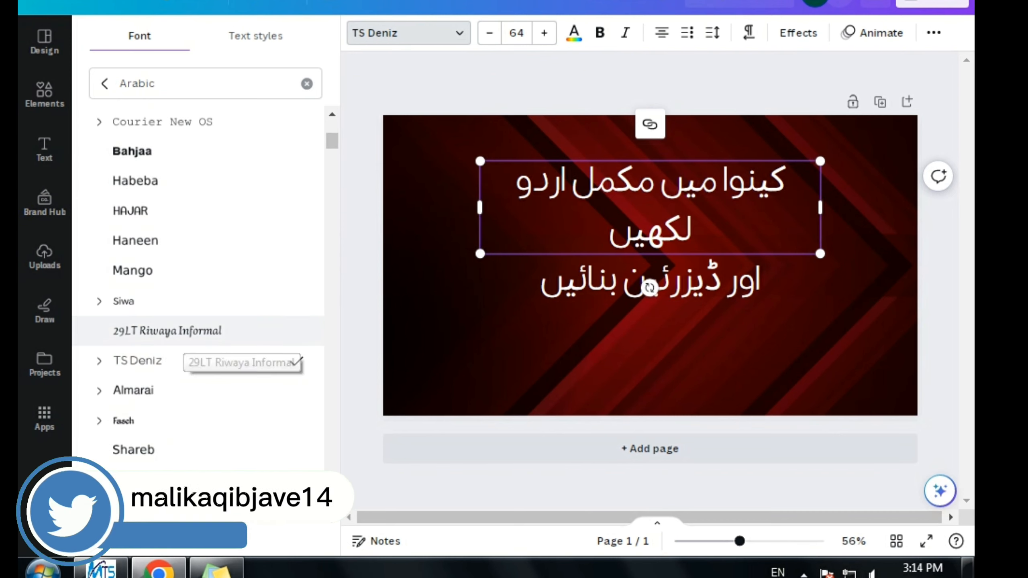
{"action": "left_click", "coordinate": [299, 340]}
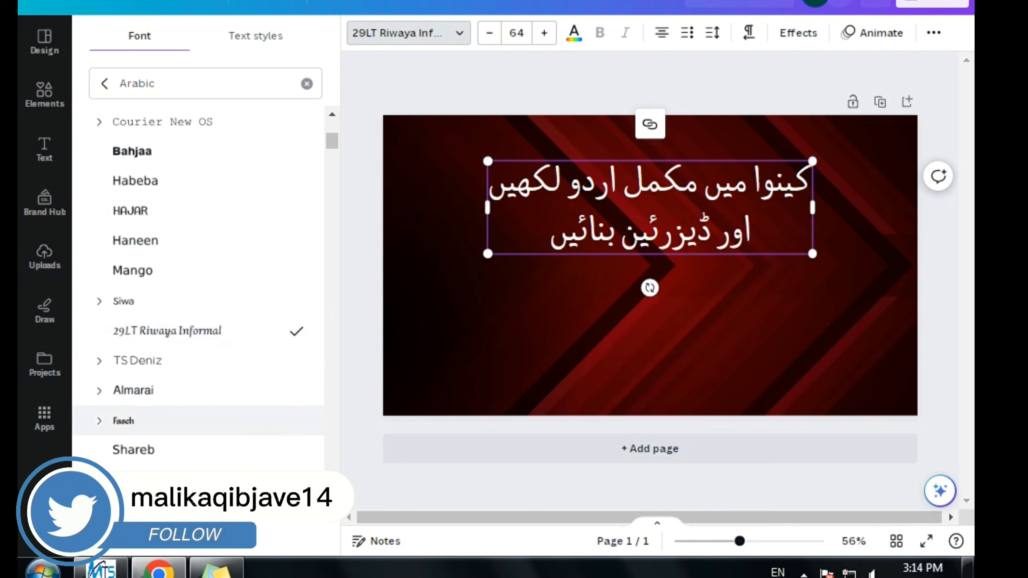
{"action": "left_click", "coordinate": [162, 450]}
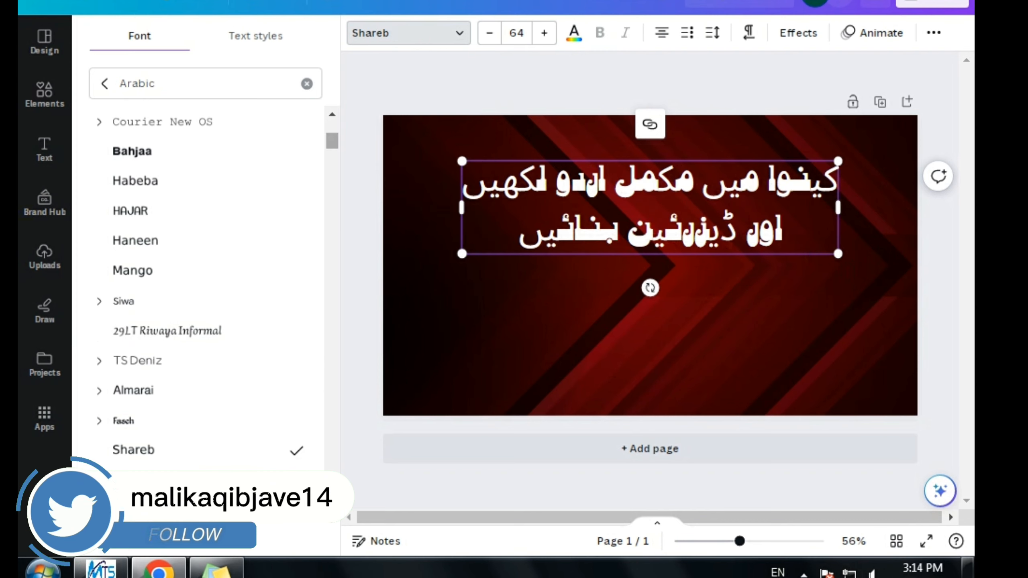
Apply the XB Yas font in bold to the heading and enlarge it to a font size of about 81.6.
{"action": "scroll", "coordinate": [182, 284], "scroll_direction": "down", "scroll_amount": 10}
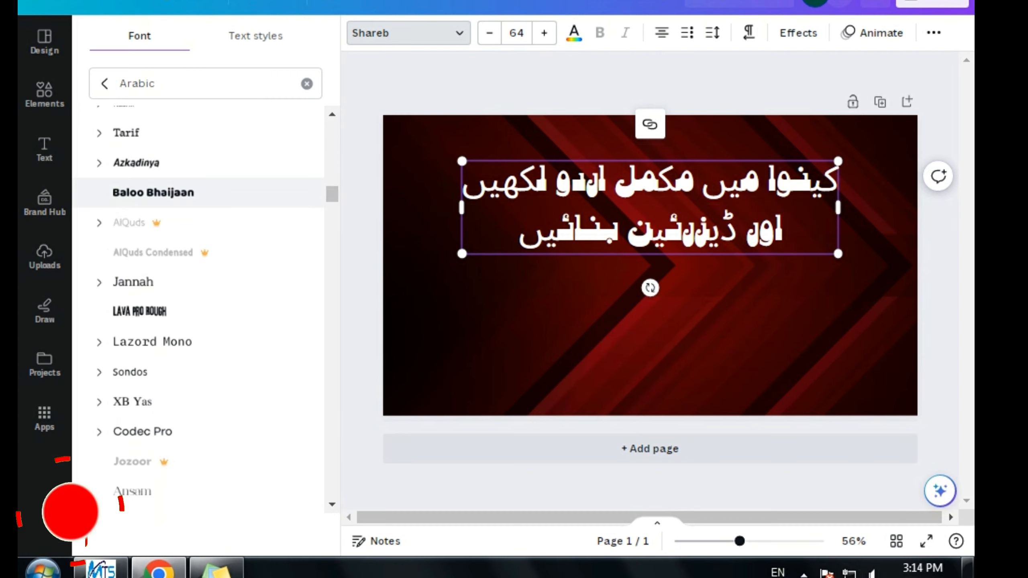
{"action": "left_click", "coordinate": [162, 163]}
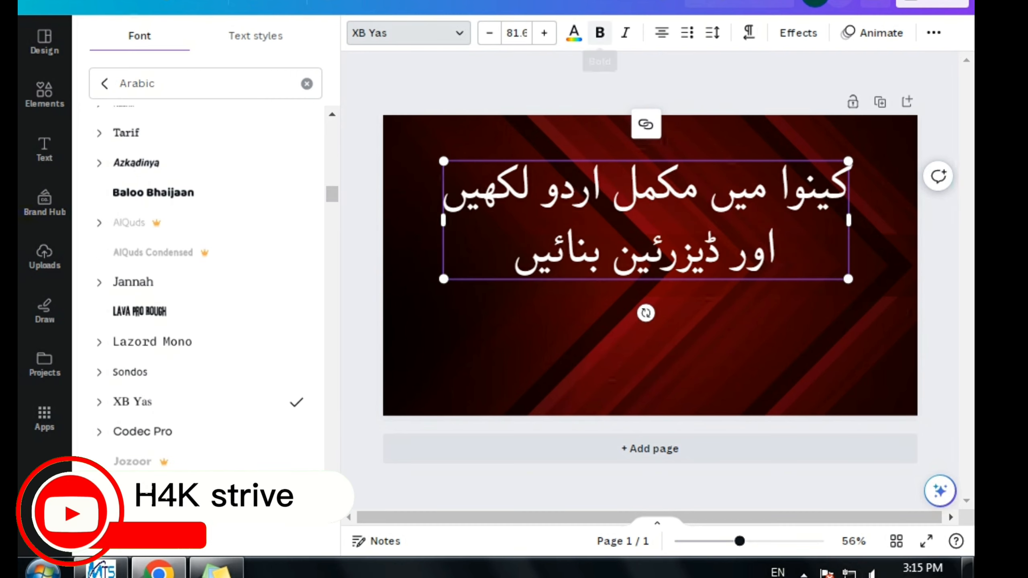
{"action": "left_click", "coordinate": [600, 33]}
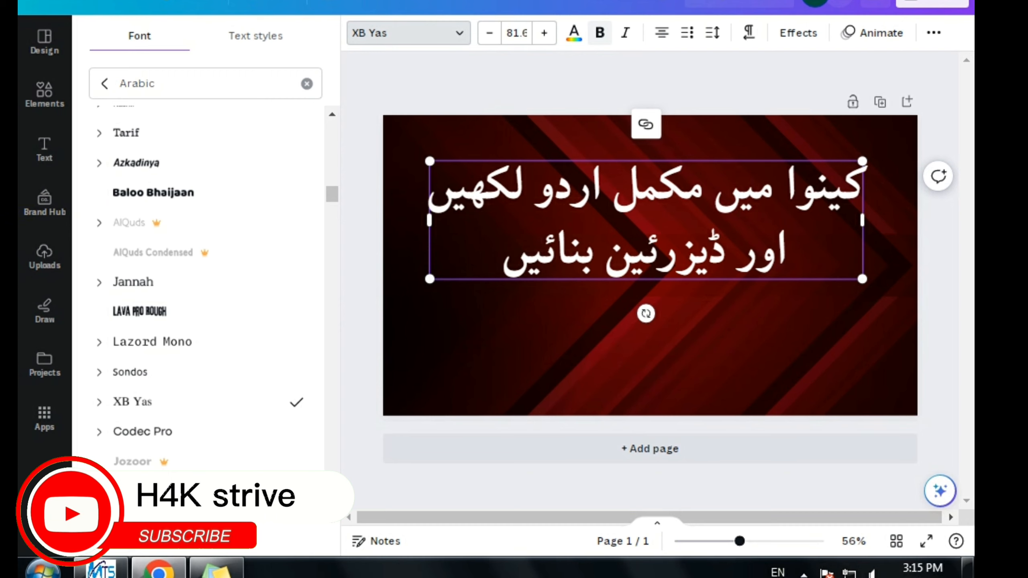
Move the heading slightly up so it is horizontally centred on the thumbnail.
{"action": "left_click", "coordinate": [648, 356]}
{"action": "left_click", "coordinate": [648, 221]}
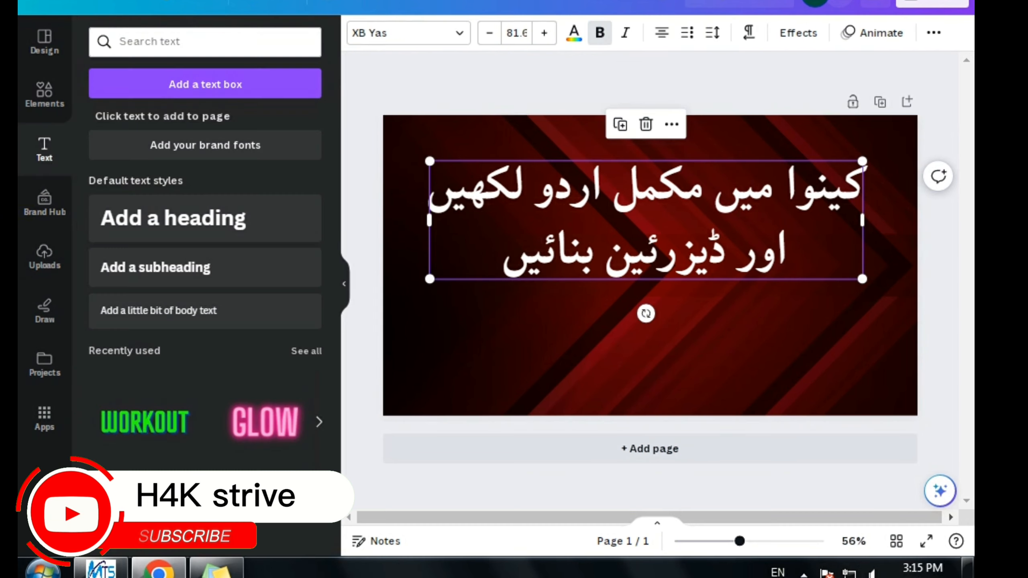
{"action": "left_click_drag", "start_coordinate": [648, 221], "coordinate": [652, 211]}
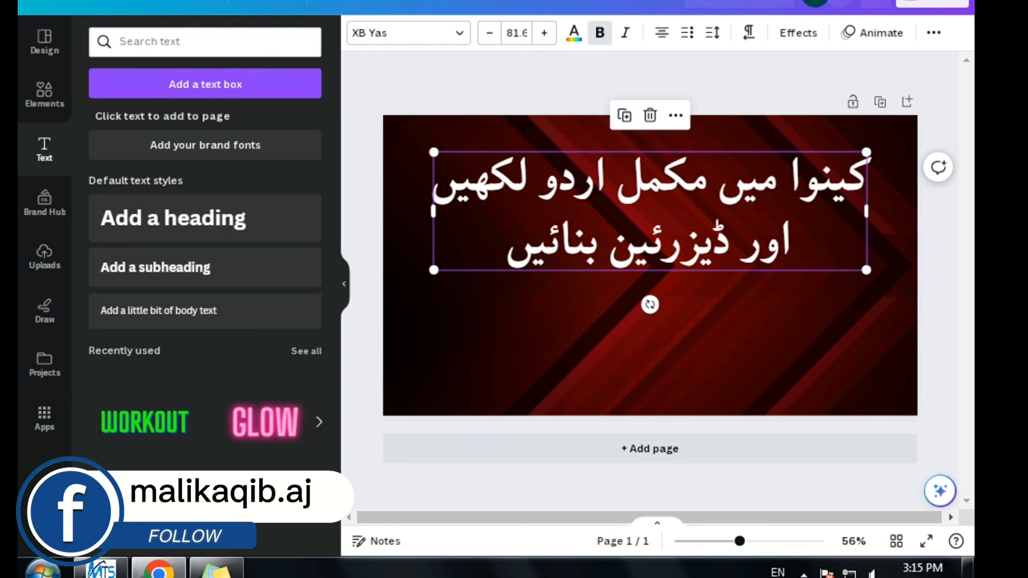
Switch the keyboard back to Urdu and correct the heading's second line to "اور ڈیزائین بنائیں".
{"action": "left_click", "coordinate": [664, 235]}
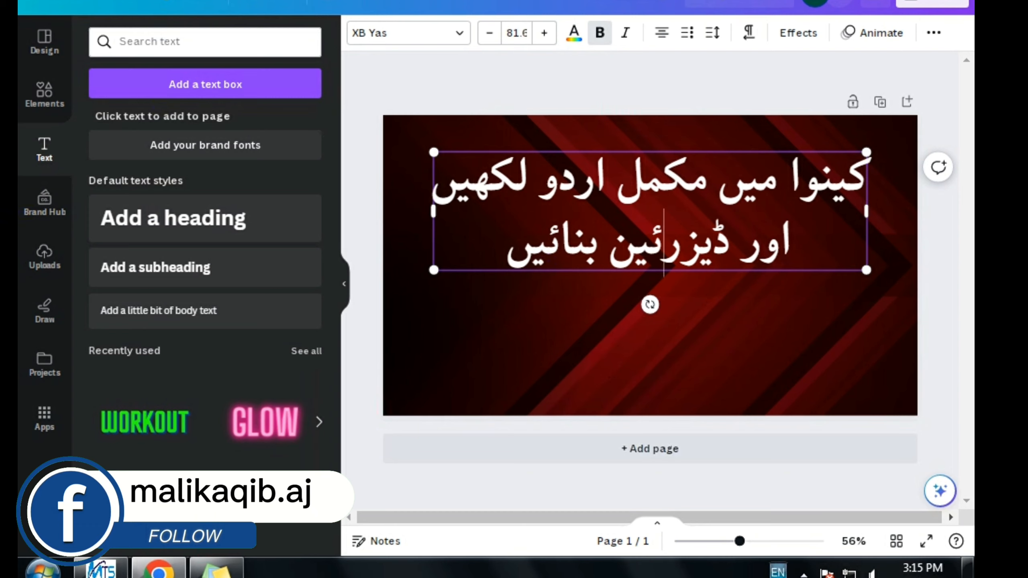
{"action": "left_click", "coordinate": [778, 571]}
{"action": "left_click", "coordinate": [793, 495]}
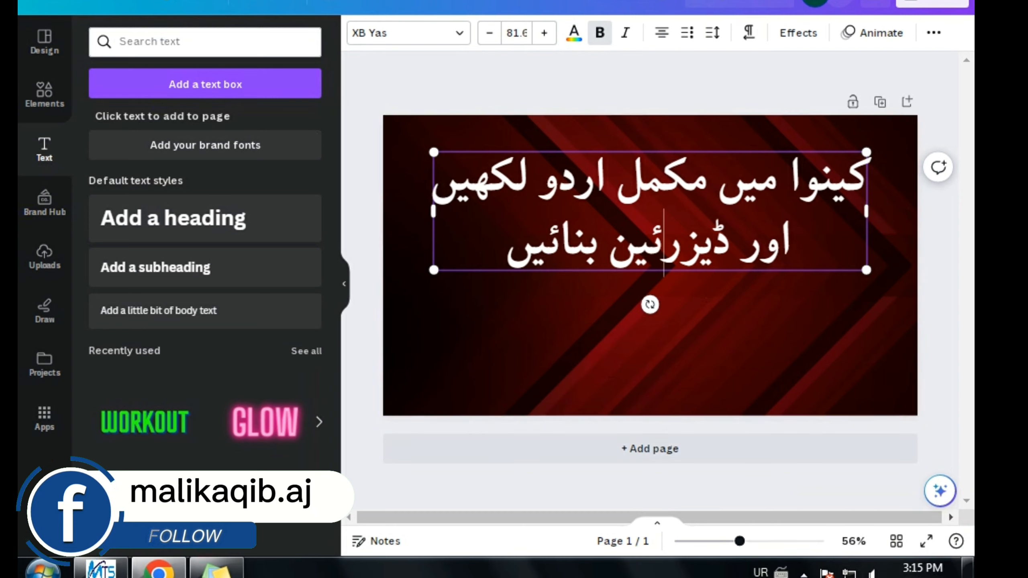
{"action": "key", "text": "BackSpace"}
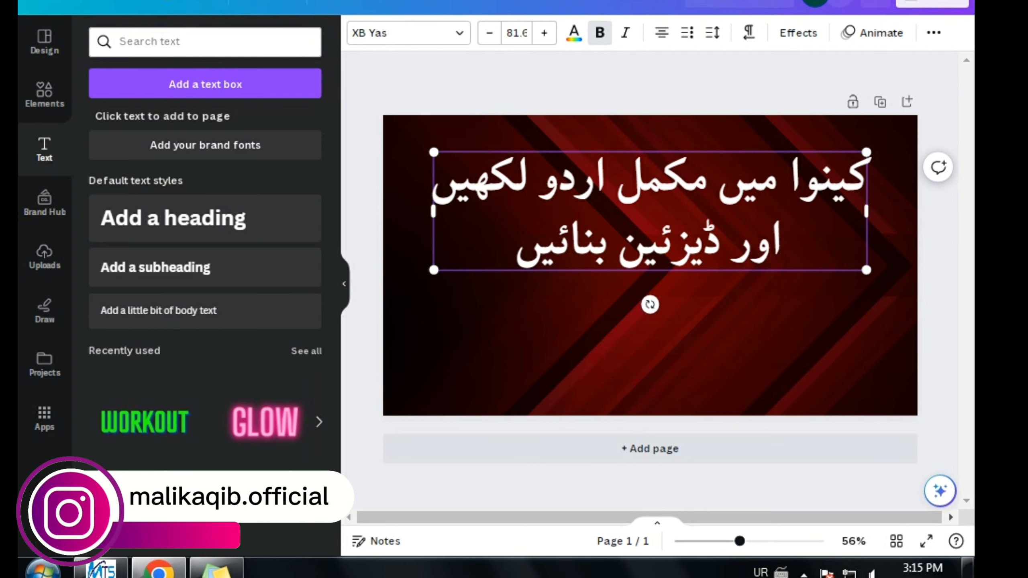
{"action": "type", "text": "ا"}
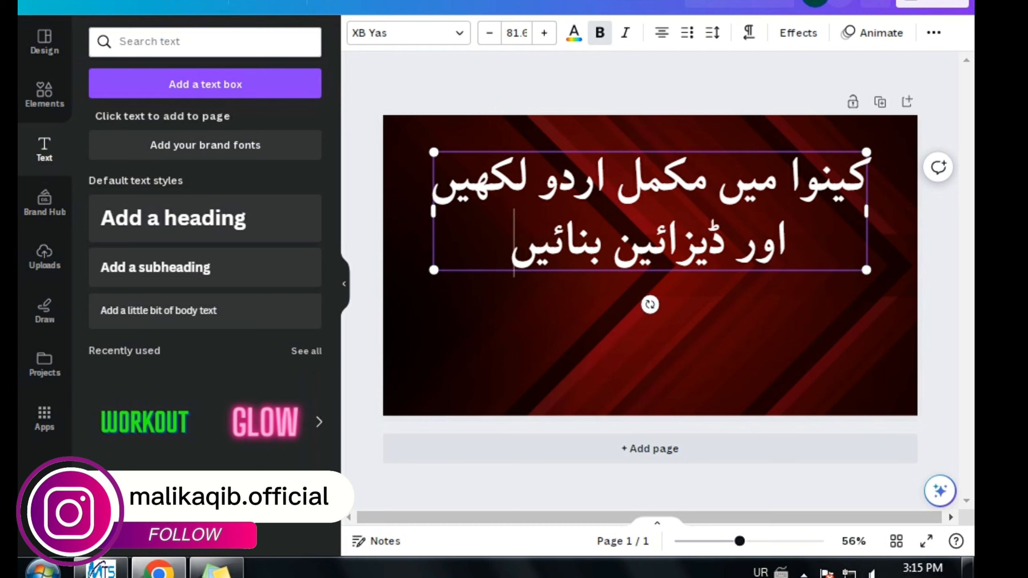
Enlarge the heading to a font size of about 86.3 across the upper part of the thumbnail.
{"action": "left_click_drag", "start_coordinate": [866, 210], "coordinate": [893, 211]}
{"action": "left_click", "coordinate": [688, 344]}
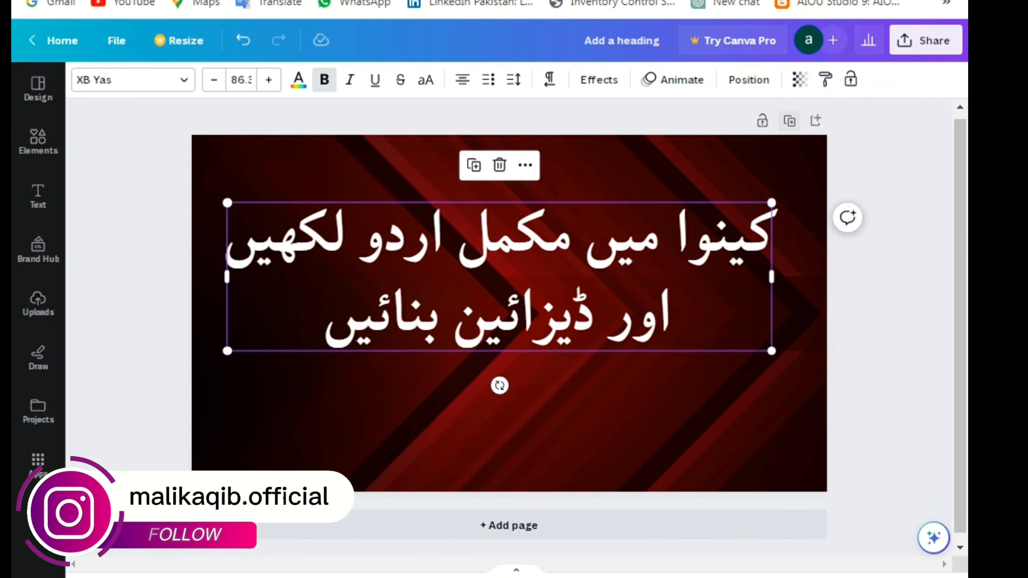
Download the finished thumbnail as a PNG file.
{"action": "left_click", "coordinate": [925, 40]}
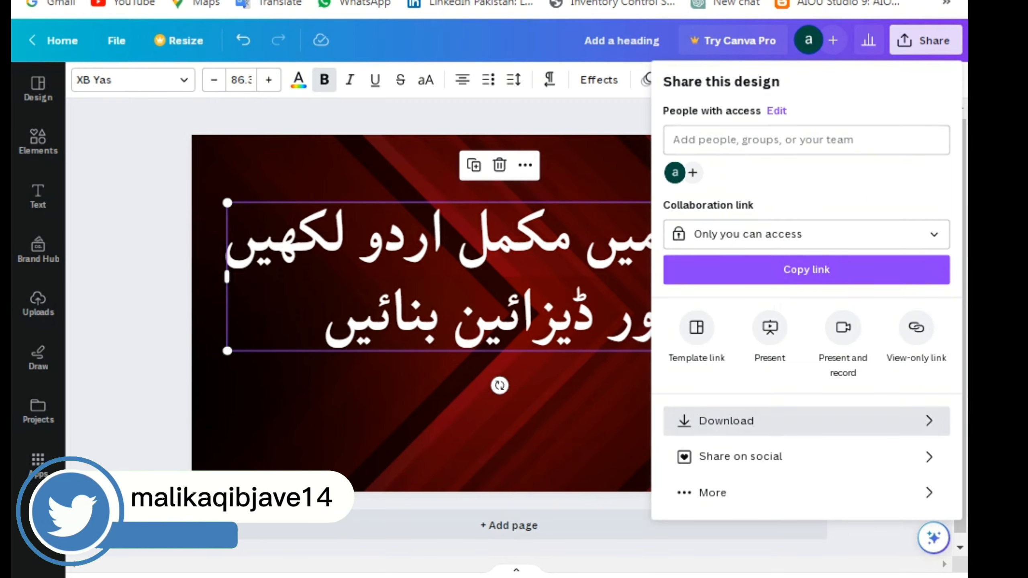
{"action": "left_click", "coordinate": [726, 421]}
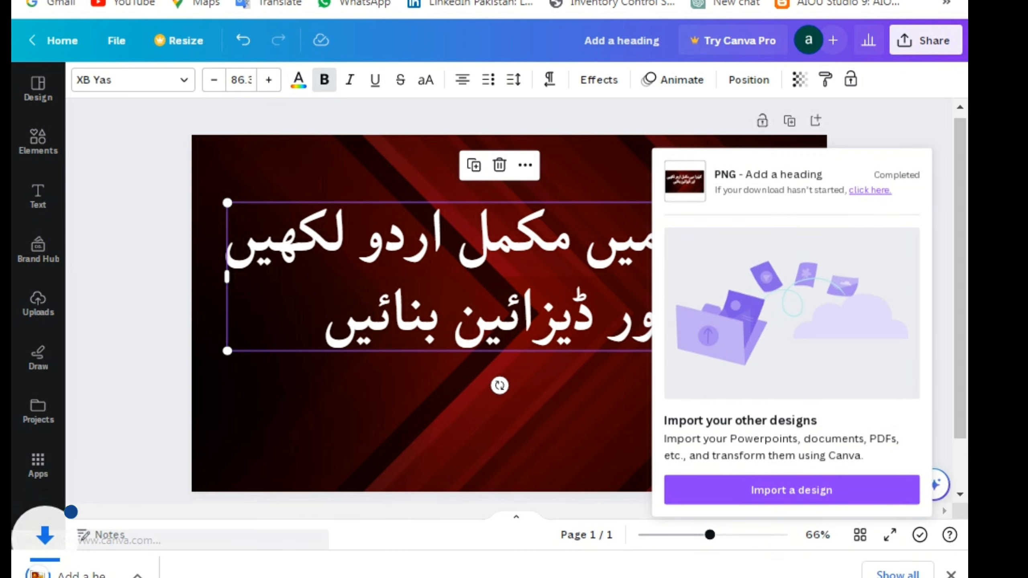
Open the downloaded "Add a heading.png" to check the exported image, and return to the design in Canva.
{"action": "left_click", "coordinate": [210, 575]}
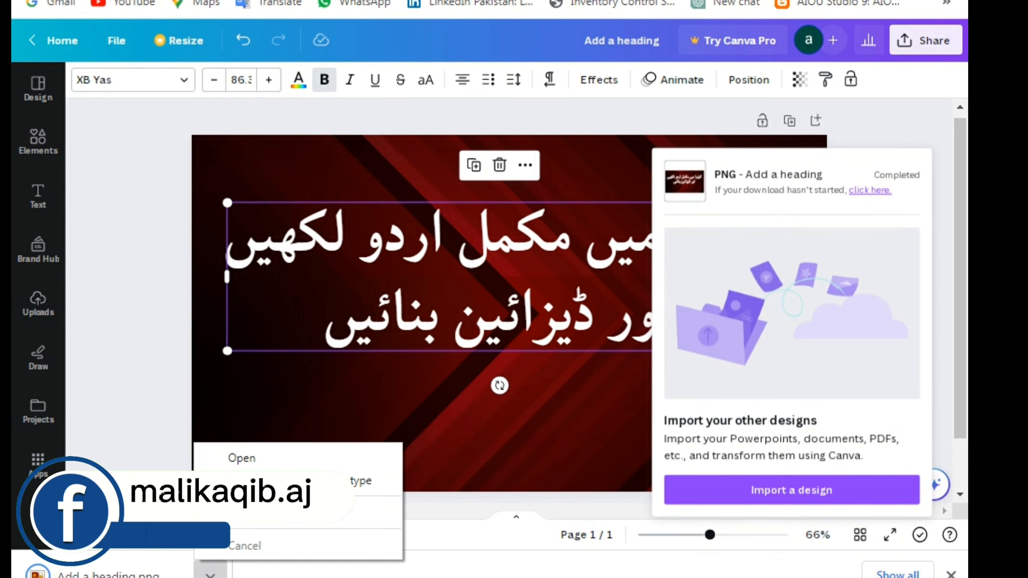
{"action": "left_click", "coordinate": [241, 460]}
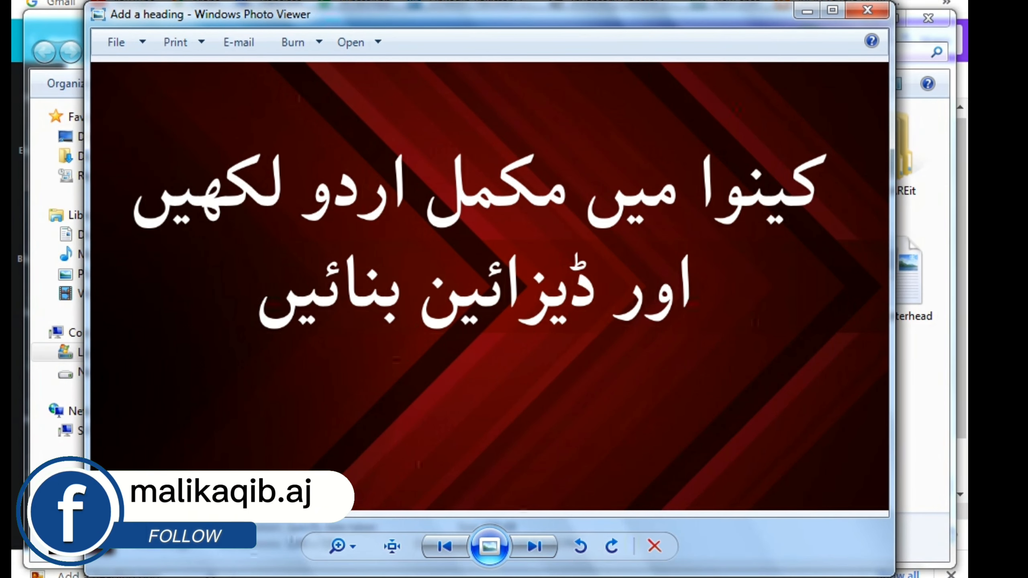
{"action": "key", "text": "Right"}
{"action": "key", "text": "Left"}
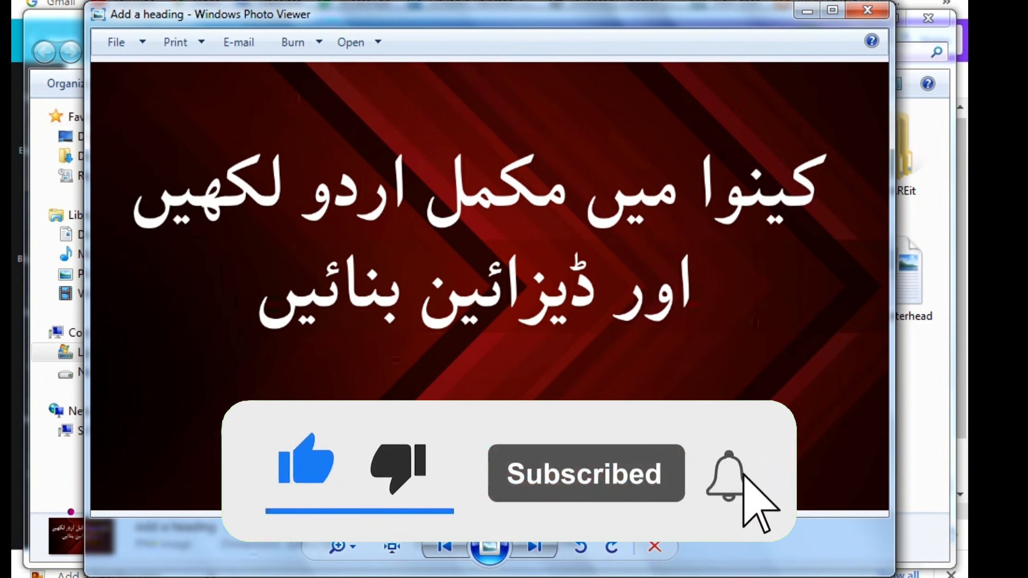
{"action": "key", "text": "alt+Tab"}
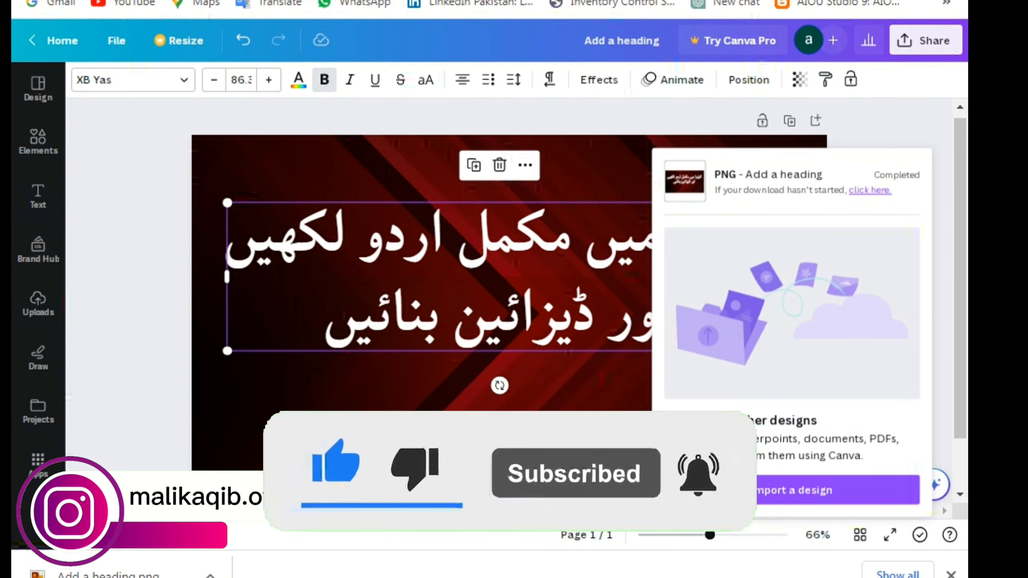
{"action": "key", "text": "Escape"}
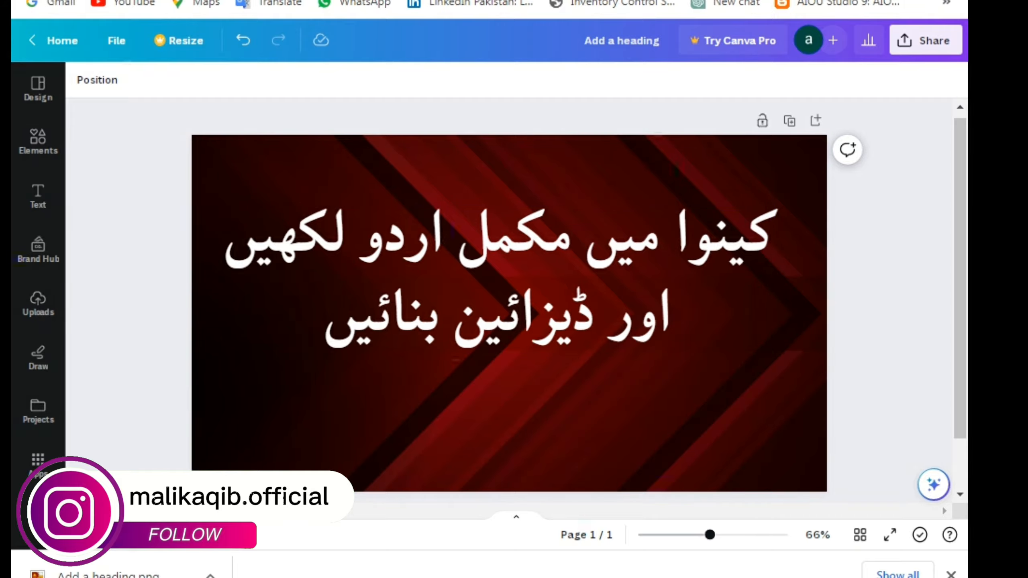
{"action": "key", "text": "super+space"}
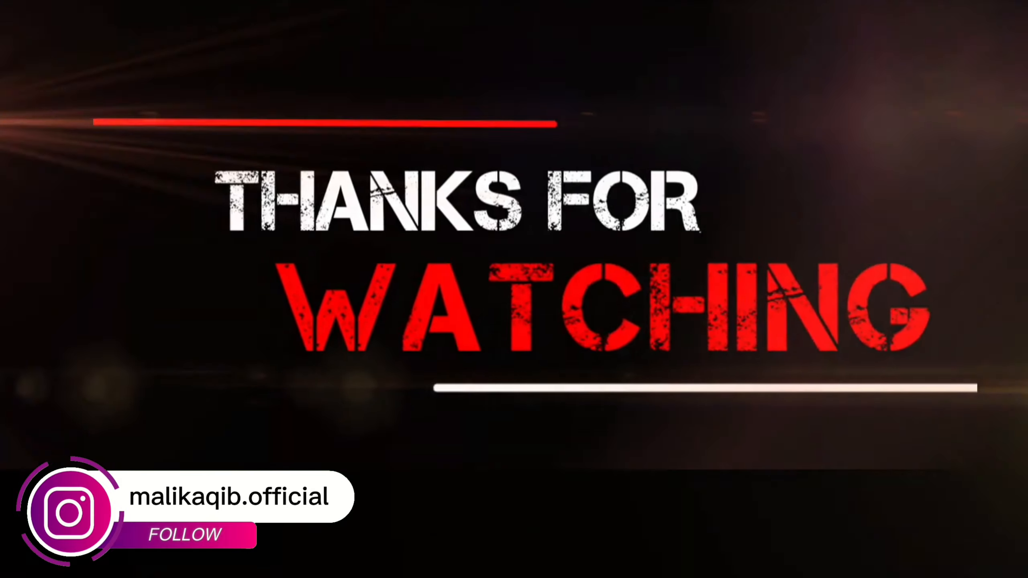